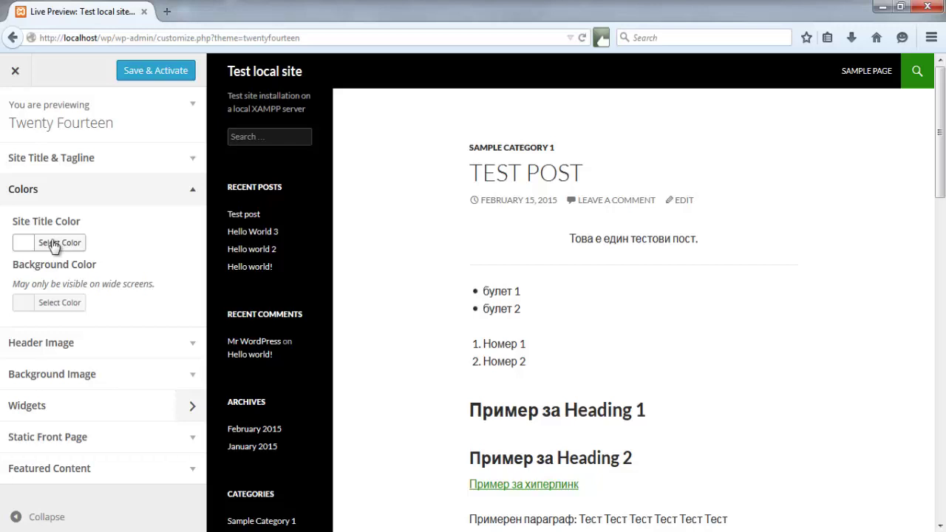
- Preview the Twenty Fourteen theme with site title color #81d742 and background color #5c20cc
click(53, 243)
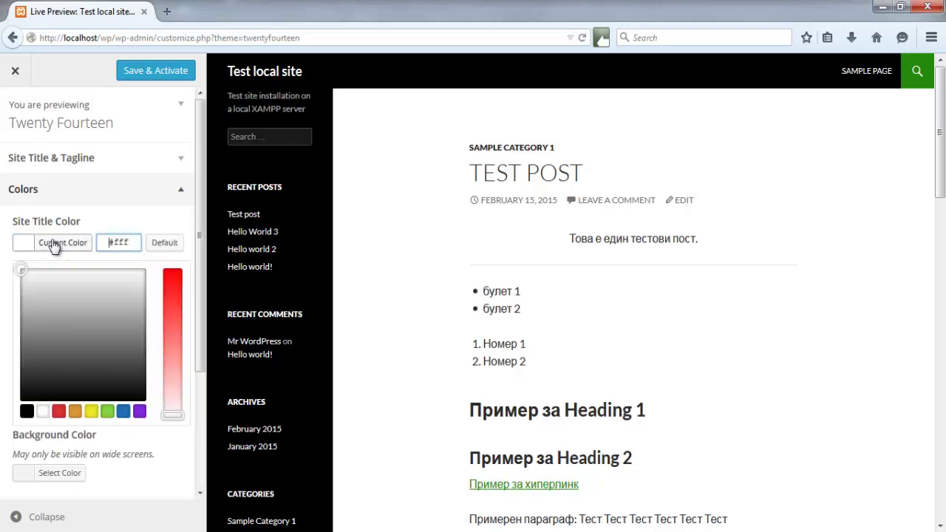
click(108, 411)
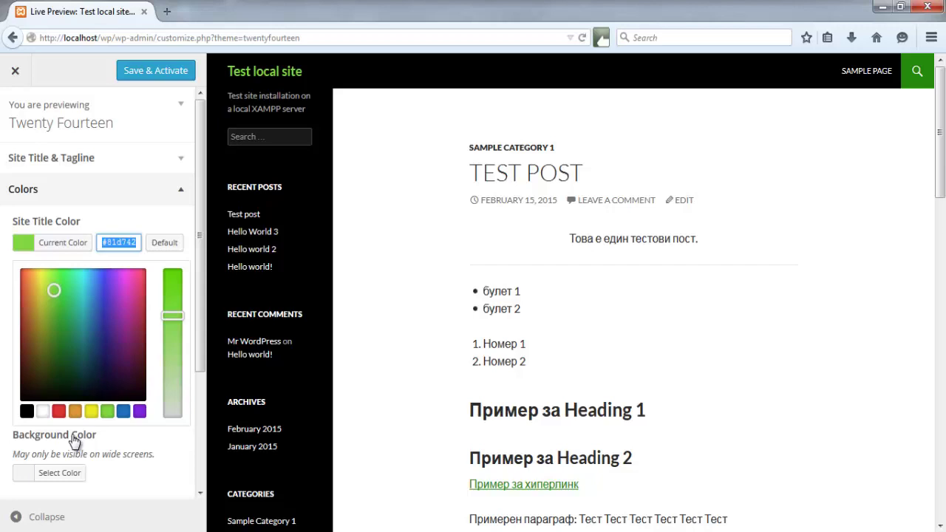
click(65, 473)
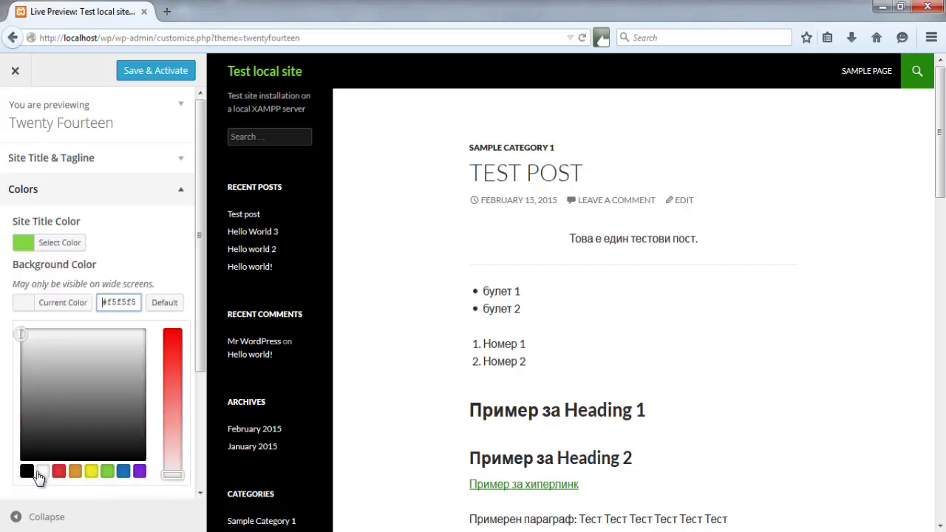
click(139, 471)
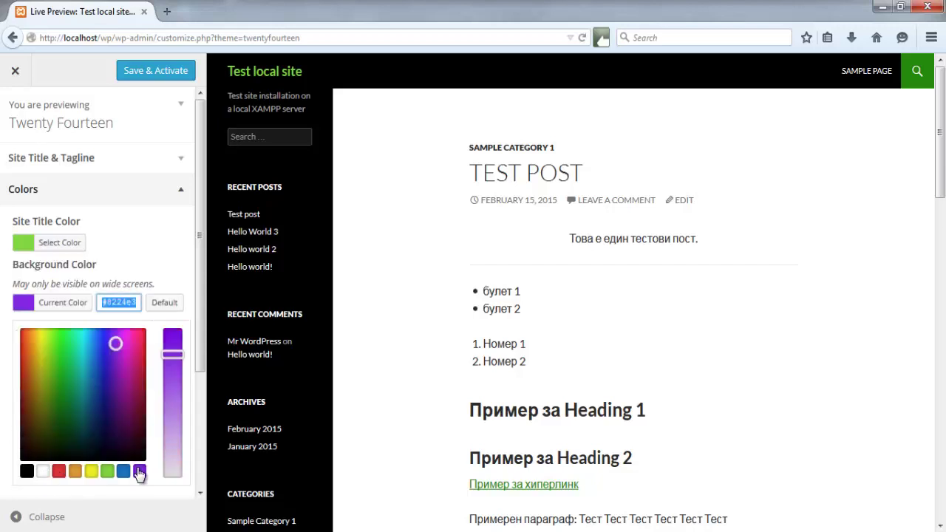
drag(130, 384, 135, 354)
click(111, 355)
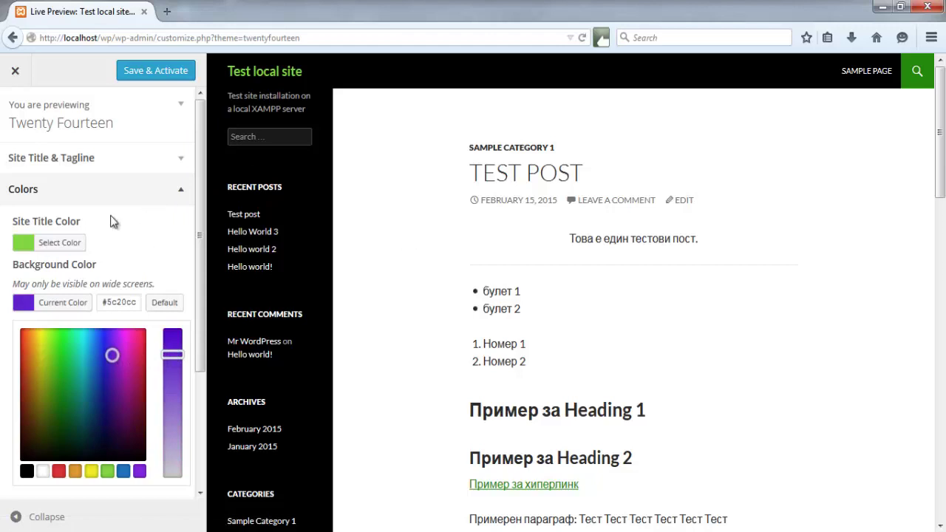
- Leave the Twenty Fourteen preview without saving the color changes and close the theme's details
click(16, 70)
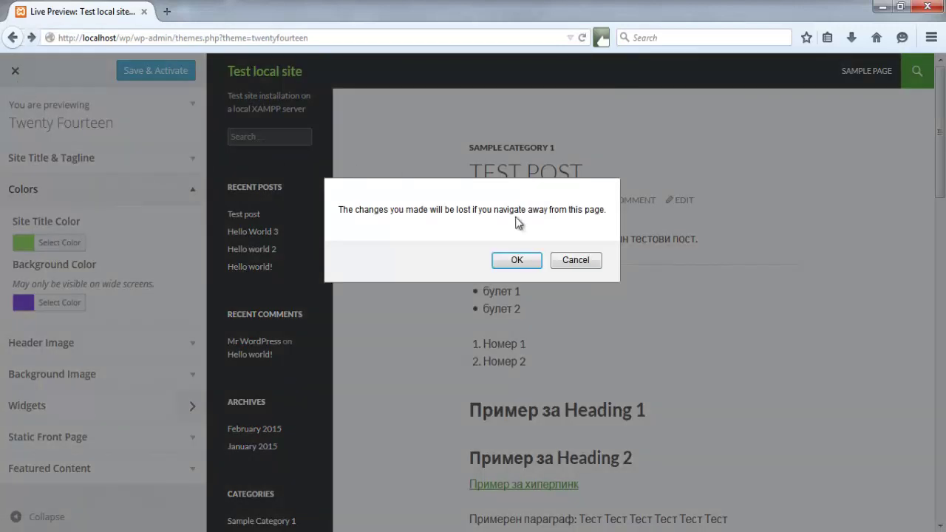
click(515, 260)
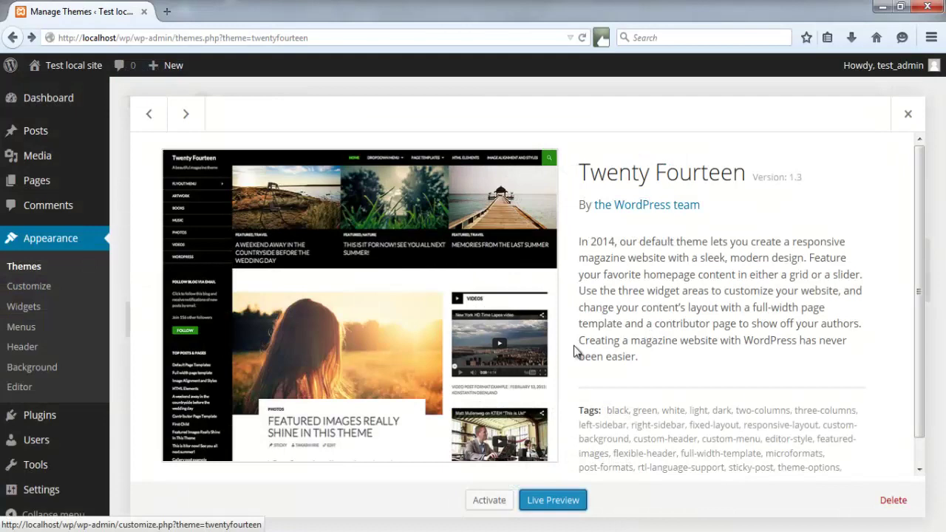
click(904, 115)
- Activate the Twenty Thirteen theme from the installed themes
mouse_move(509, 226)
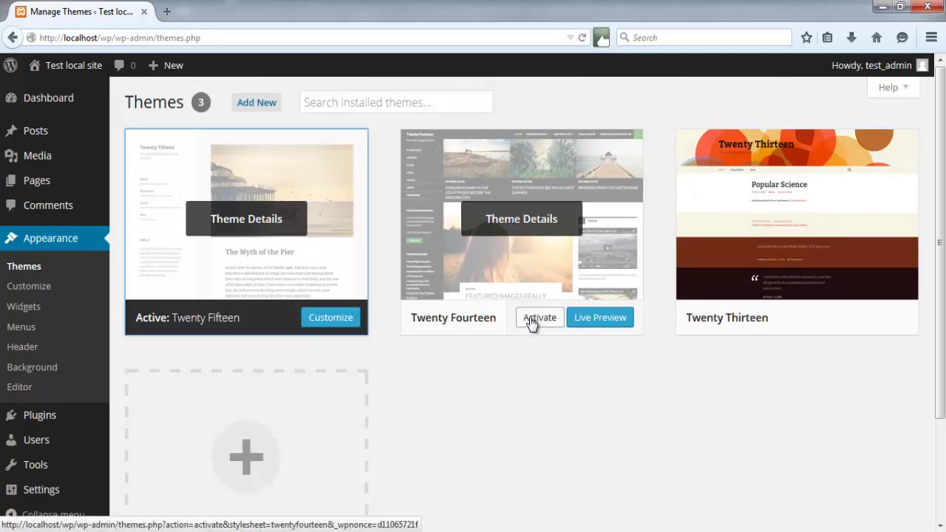
mouse_move(738, 203)
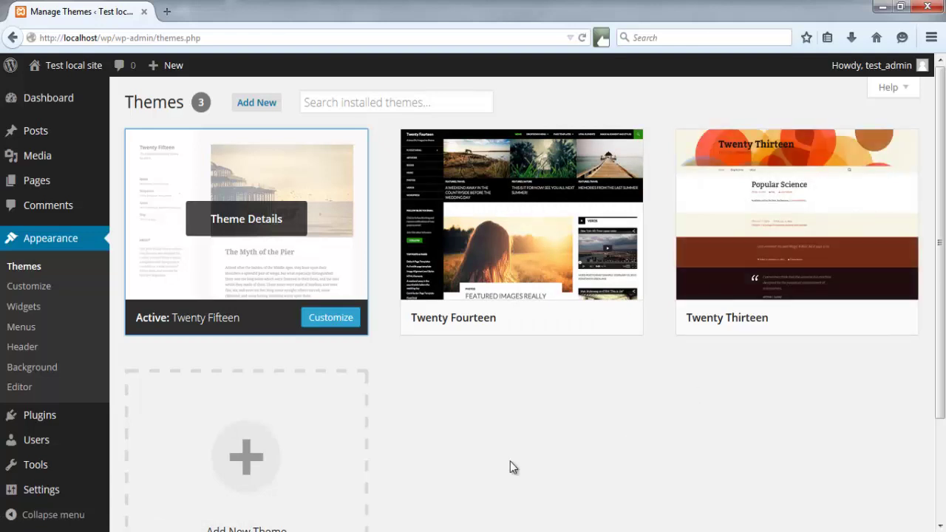
mouse_move(714, 229)
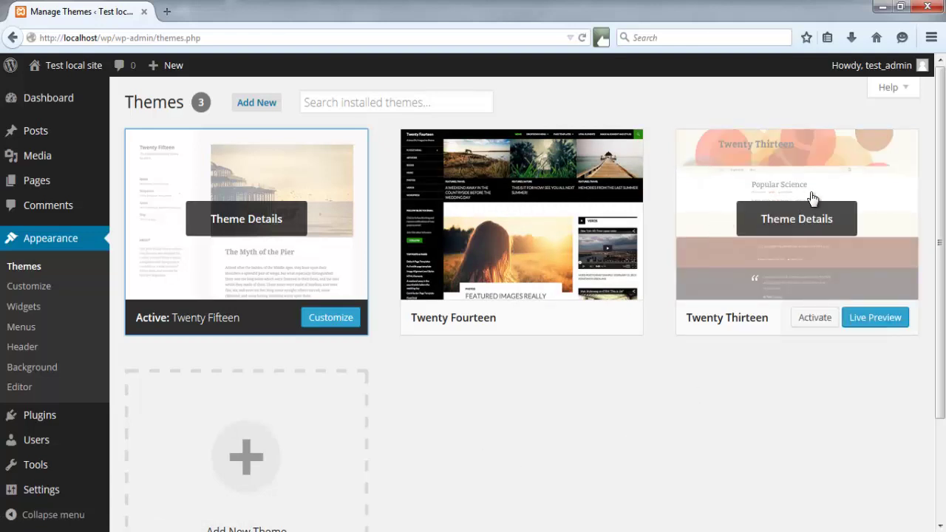
click(815, 325)
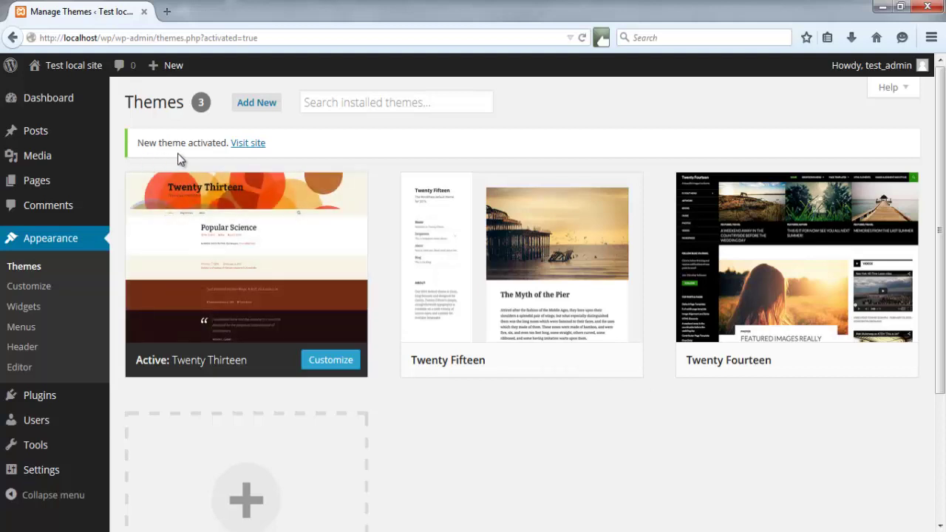
- Visit the site and look through the front page's header and posts in the activated theme
click(249, 145)
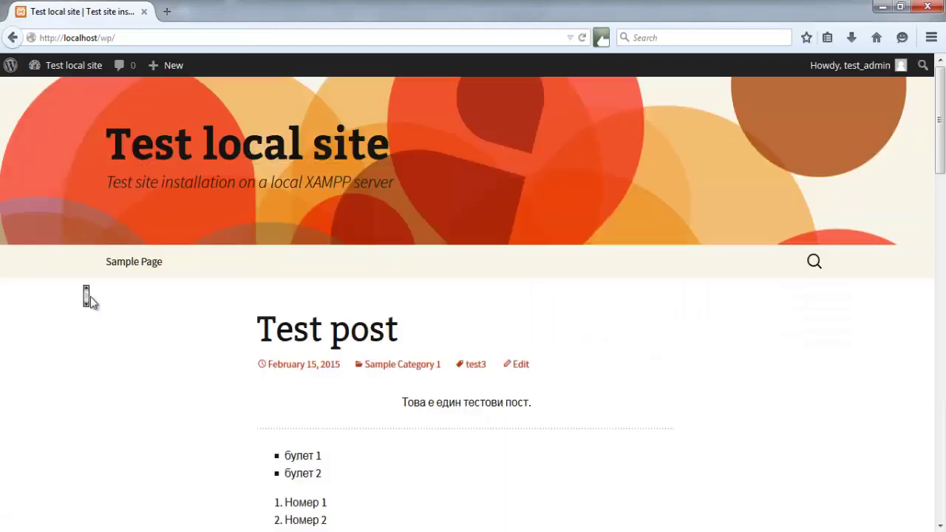
scroll(90, 296, down, 3)
scroll(90, 299, down, 12)
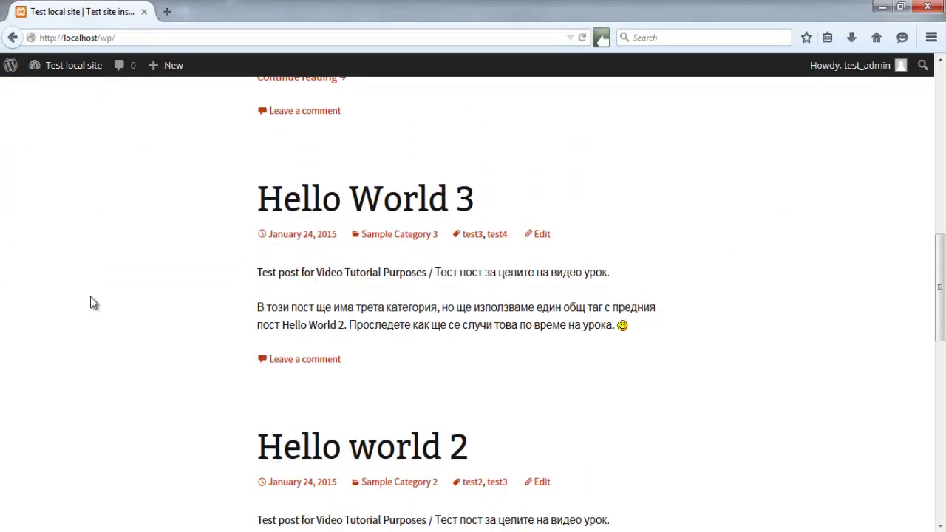
scroll(91, 299, up, 15)
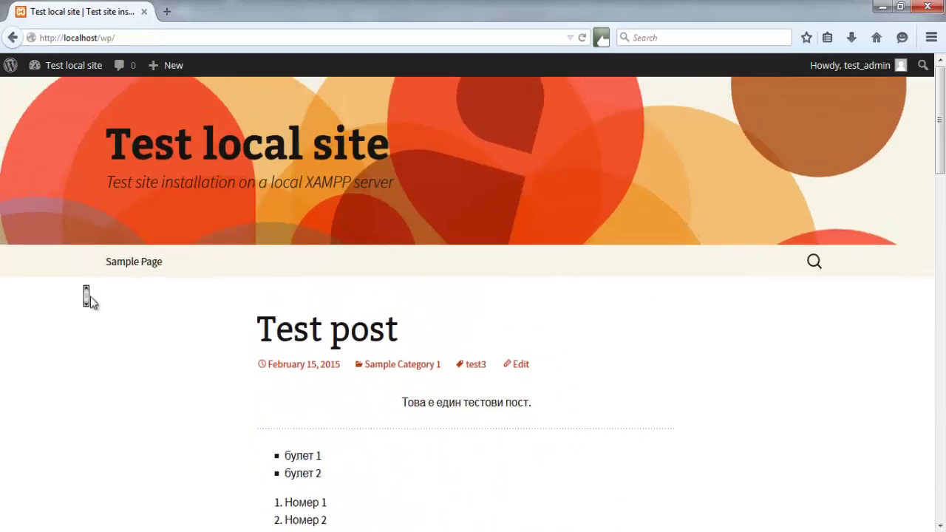
- Customize the site's colors by setting the header text color to #495abc
mouse_move(58, 65)
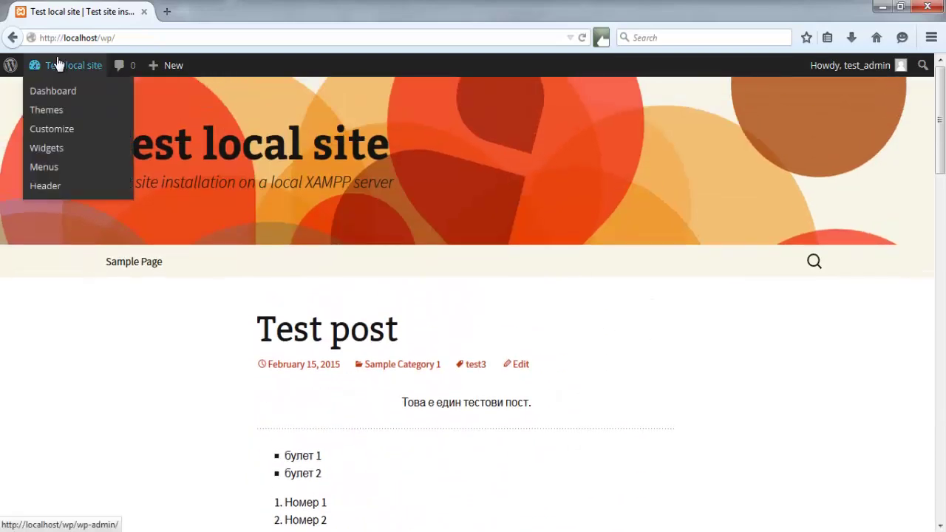
click(55, 135)
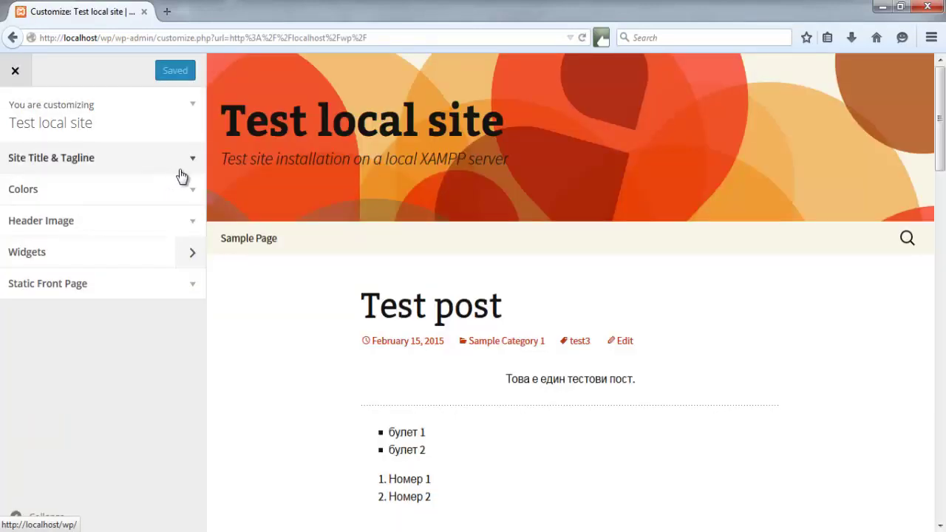
click(177, 193)
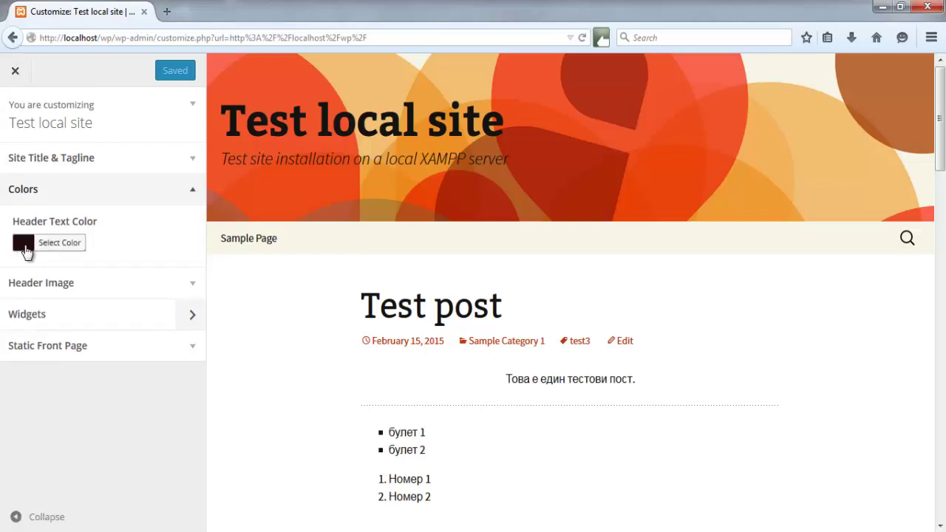
click(23, 250)
click(101, 303)
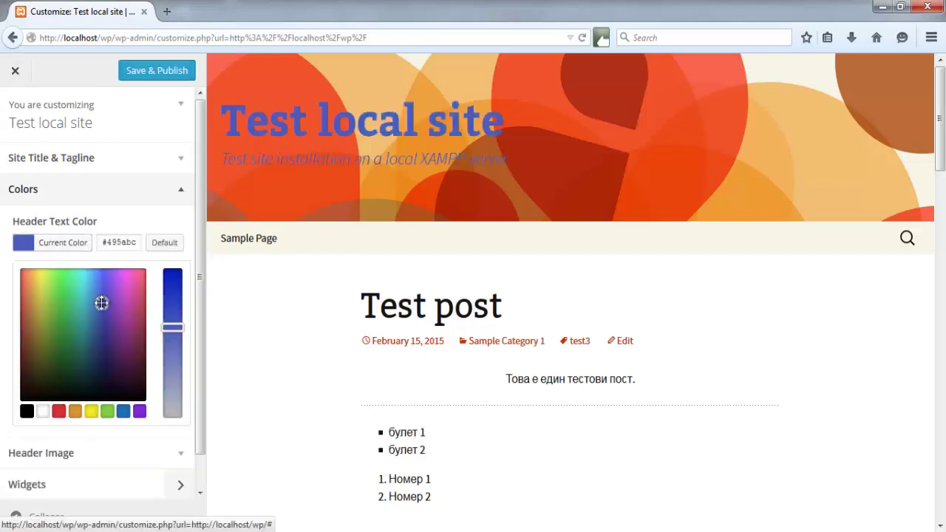
click(181, 192)
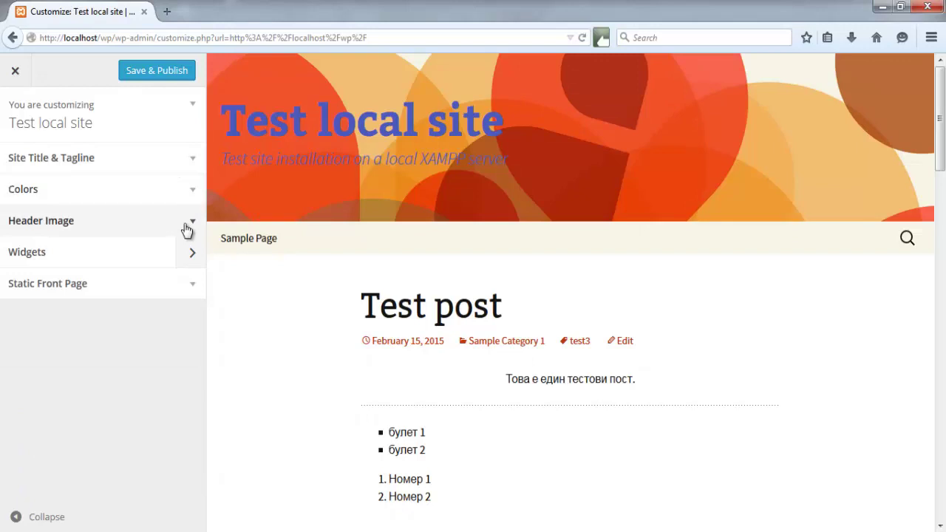
- Review the header image options and leave the customizer without saving the changes
click(185, 228)
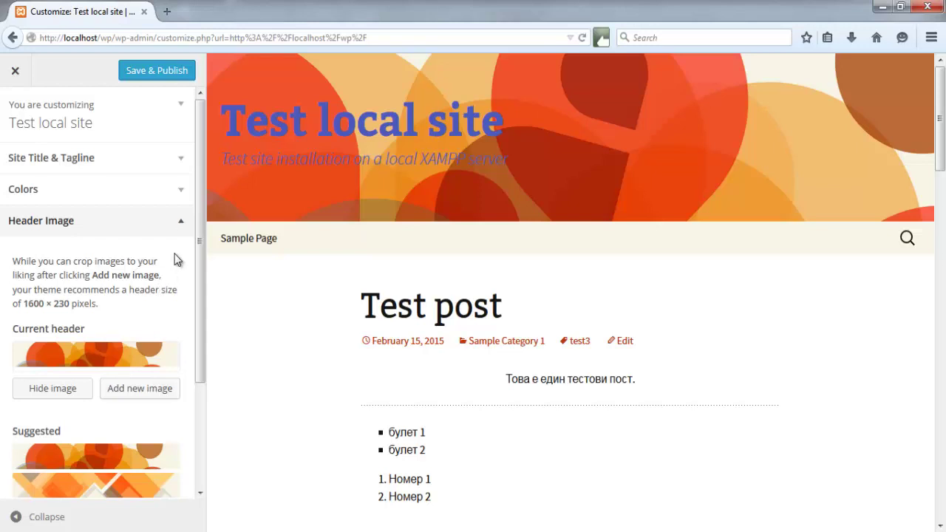
click(184, 223)
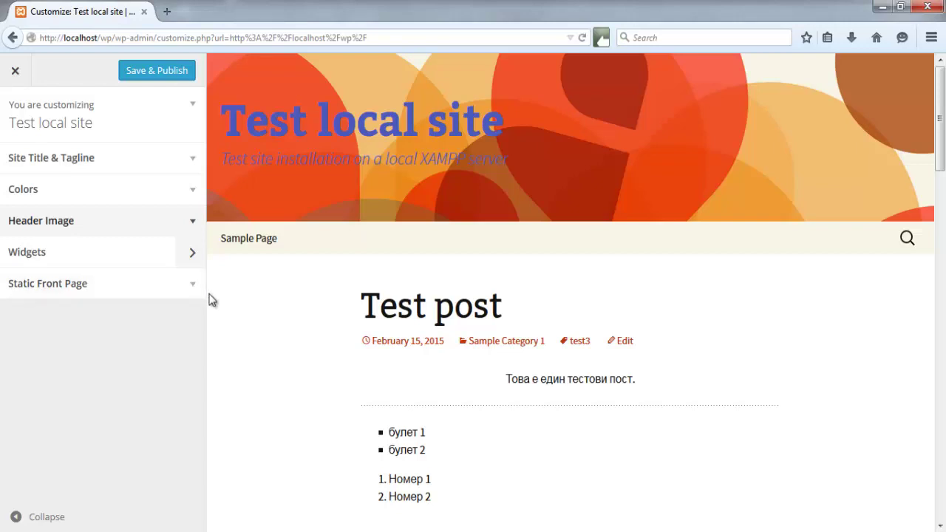
click(16, 71)
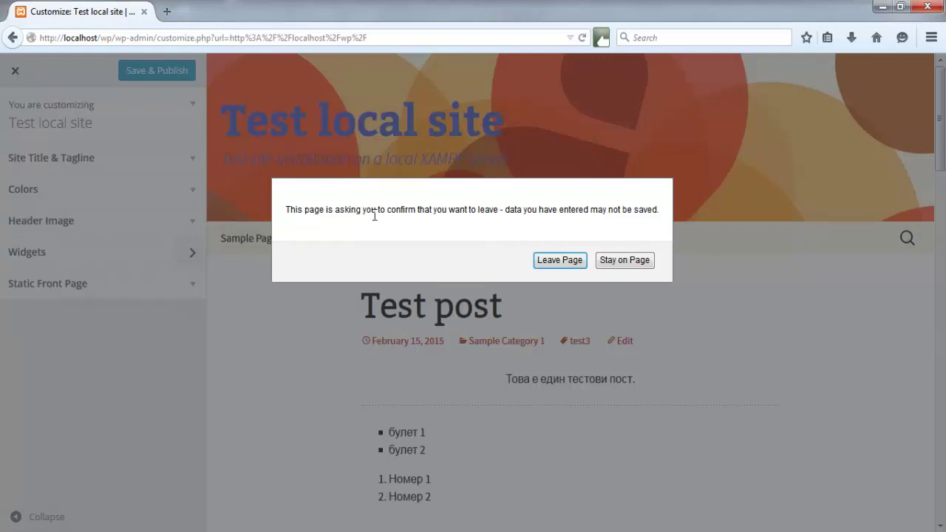
click(547, 260)
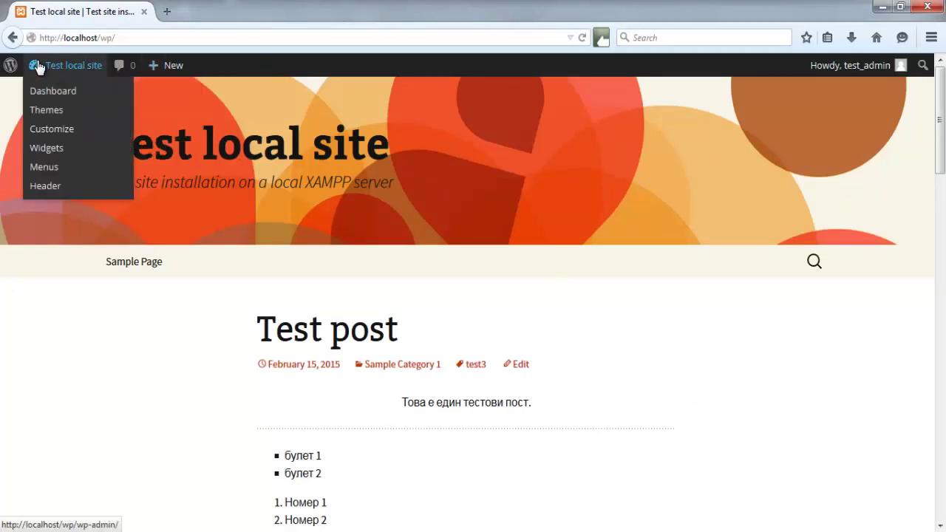
- Add a Text widget from the available widgets to the Main Widget Area, above Search
click(53, 113)
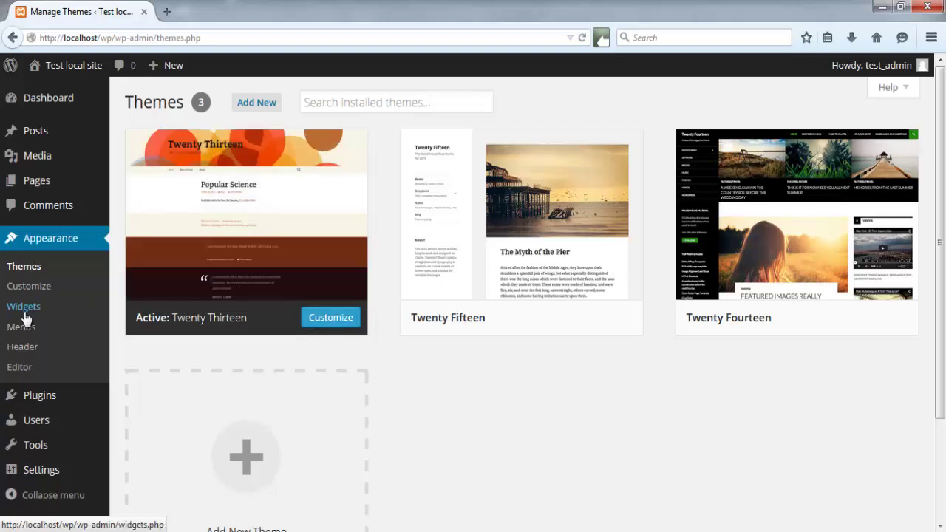
click(25, 315)
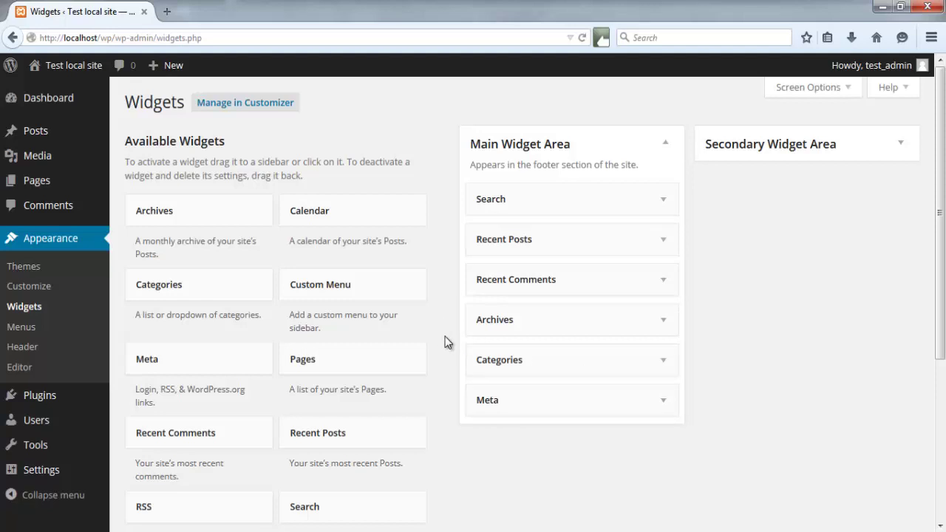
middle_click(440, 407)
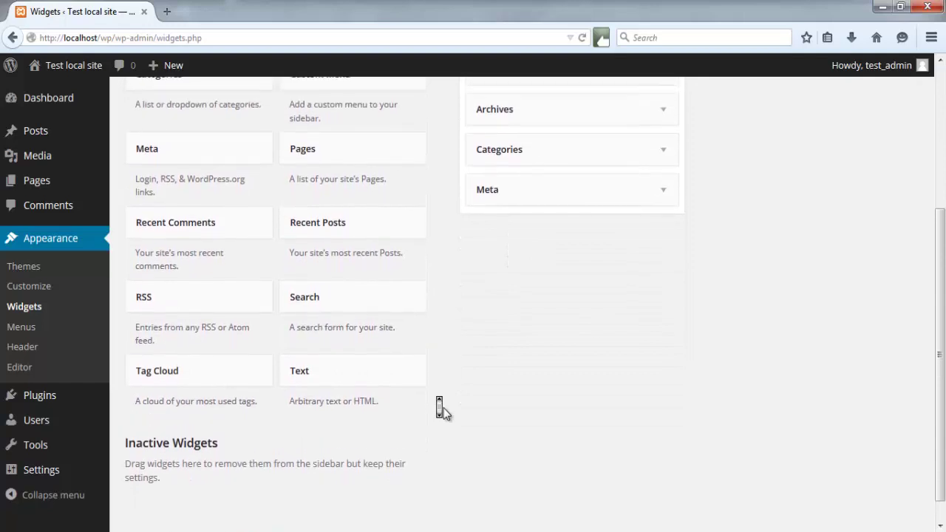
middle_click(443, 408)
middle_click(444, 408)
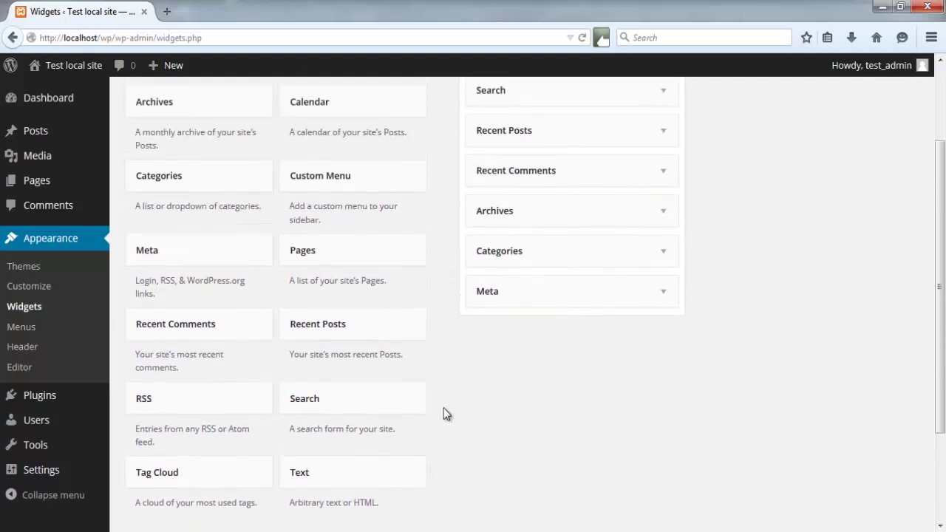
middle_click(443, 408)
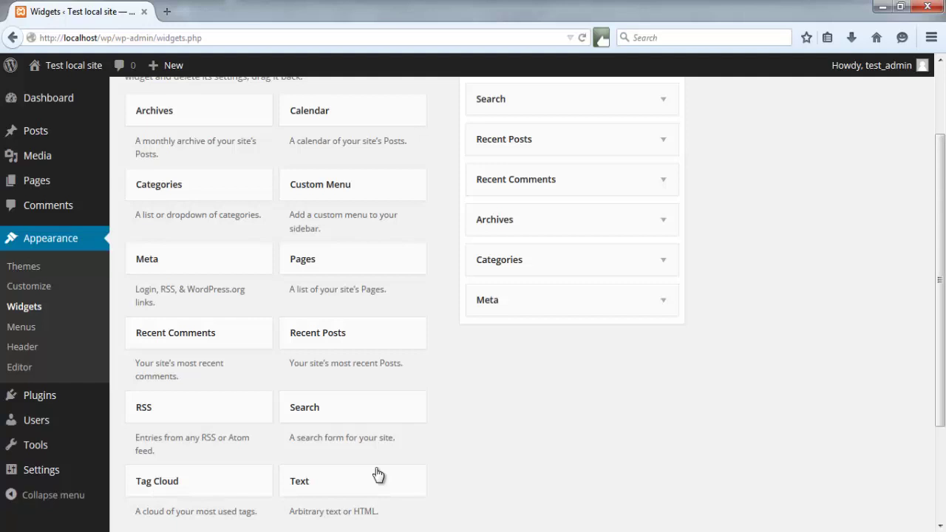
drag(377, 474, 546, 114)
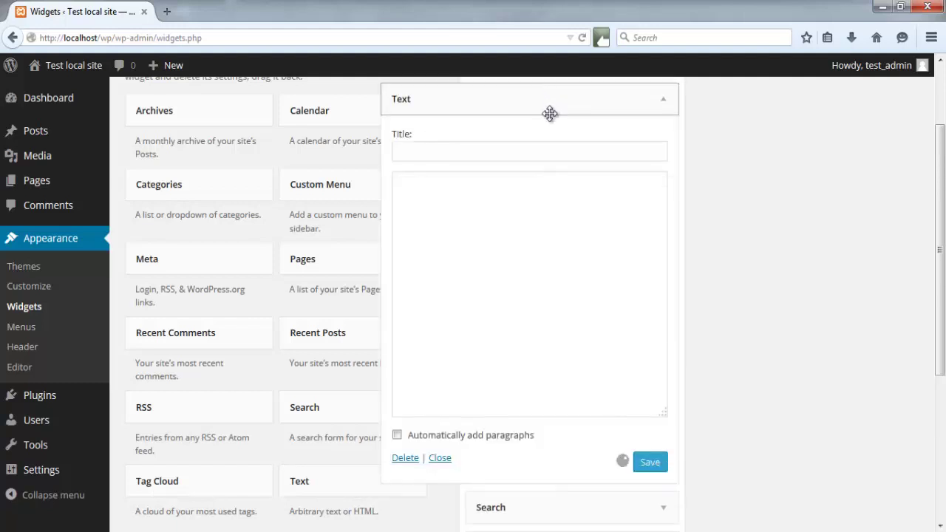
- Give the Text widget the title "Примерен widget" and the content "<<< ТОВА Е ТЕСТ >>>", and save it
click(484, 152)
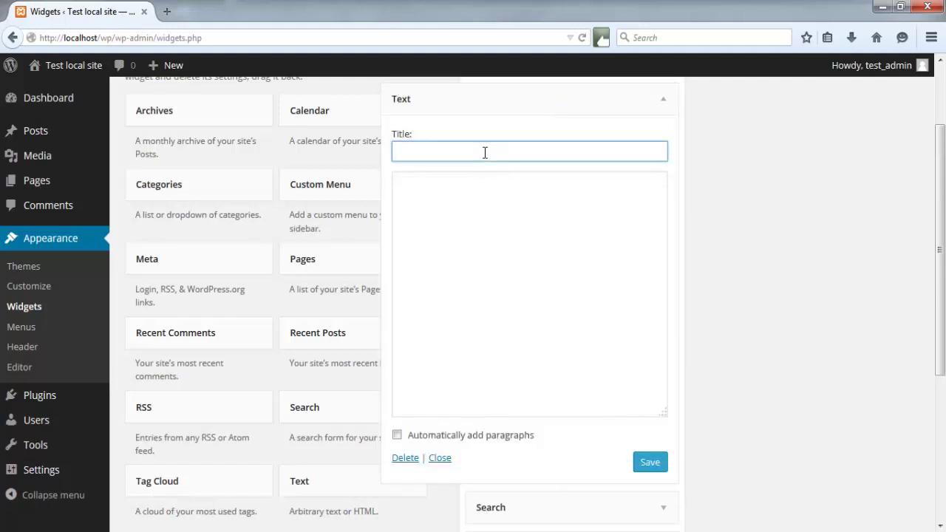
text(Примерен widget)
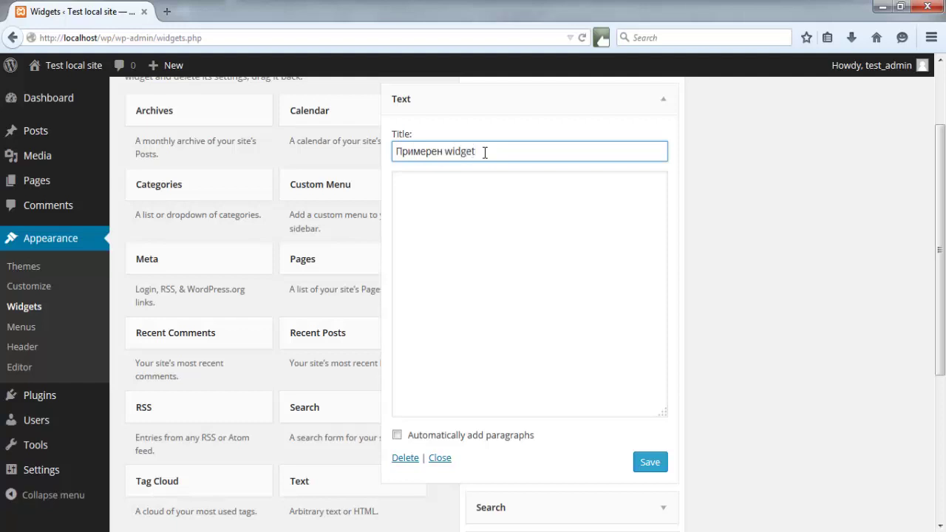
key(Tab)
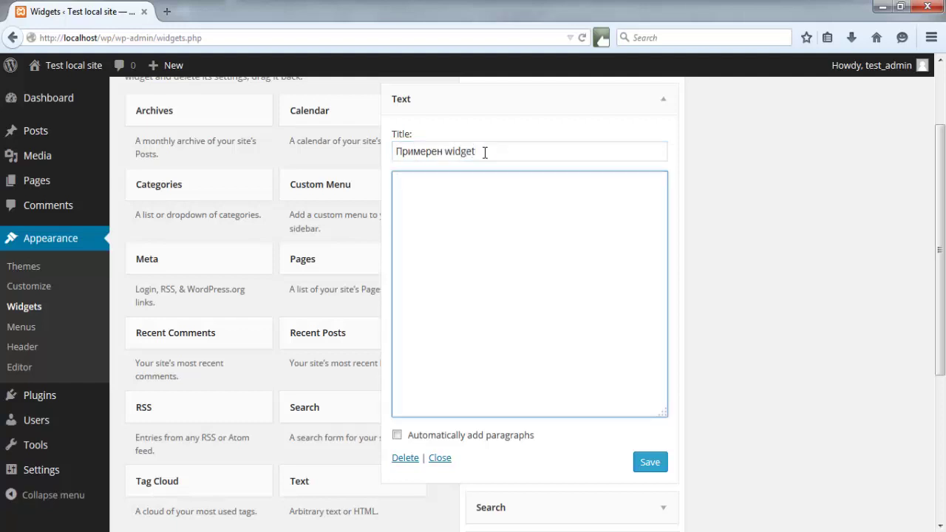
text(<<< T)
text(ОВА Е ТЕСТ >>>)
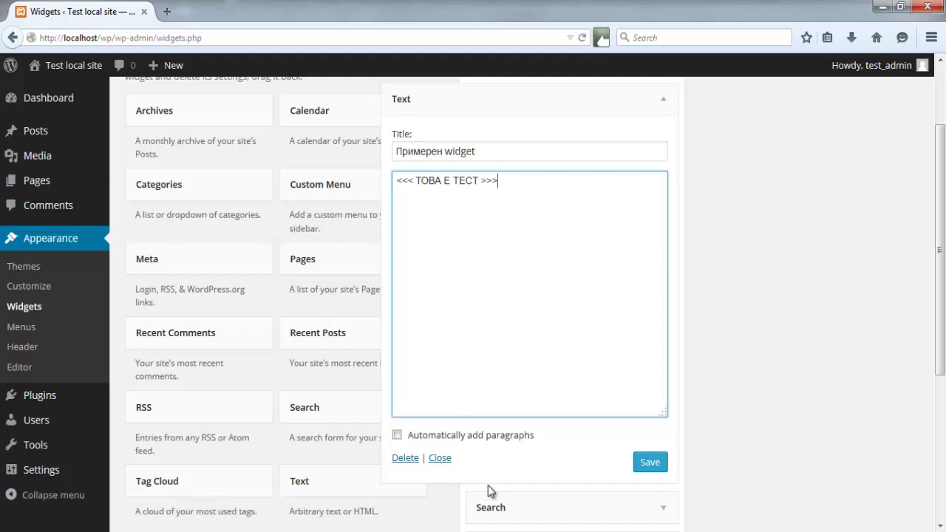
click(650, 462)
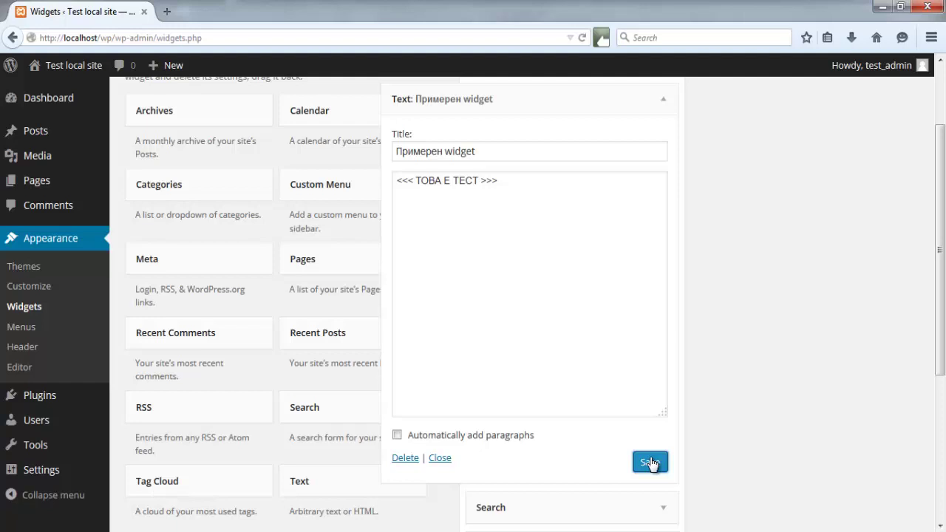
click(452, 103)
- View the site's front page and check the Text widget in the footer widget area
click(36, 66)
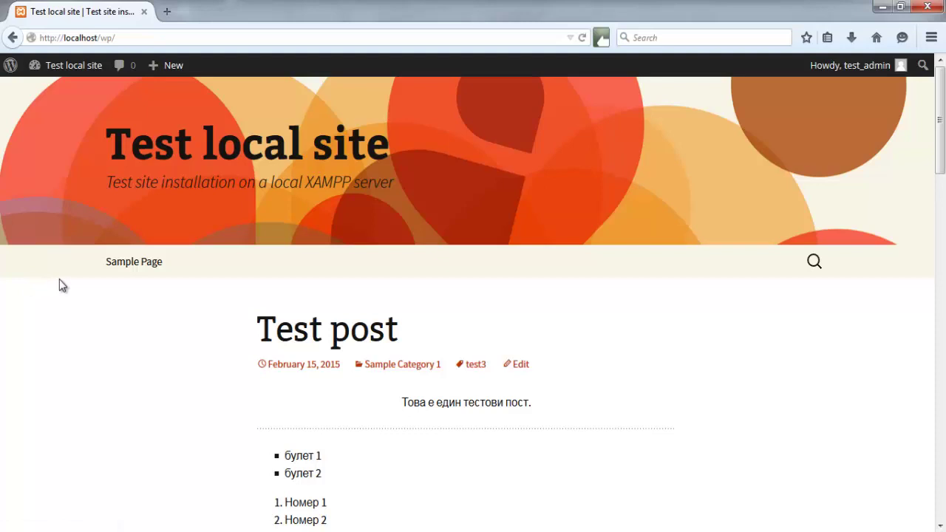
middle_click(57, 280)
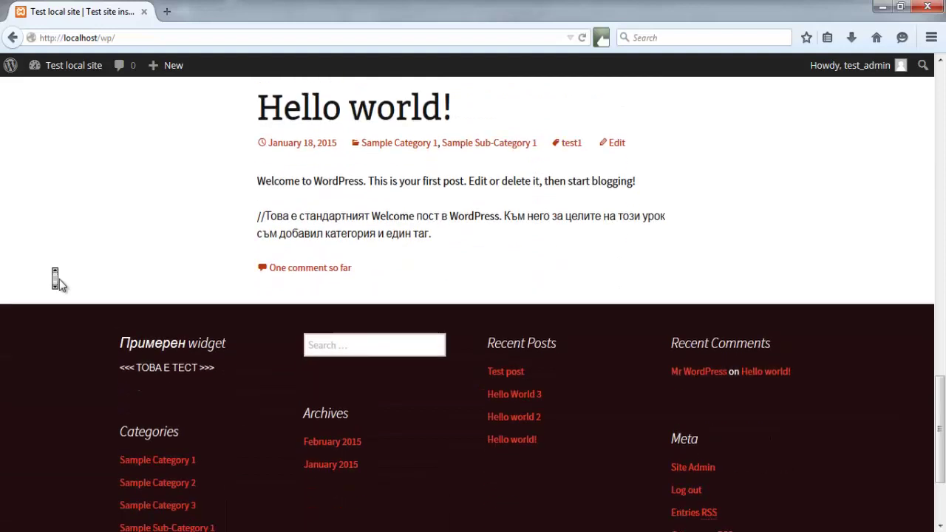
click(57, 275)
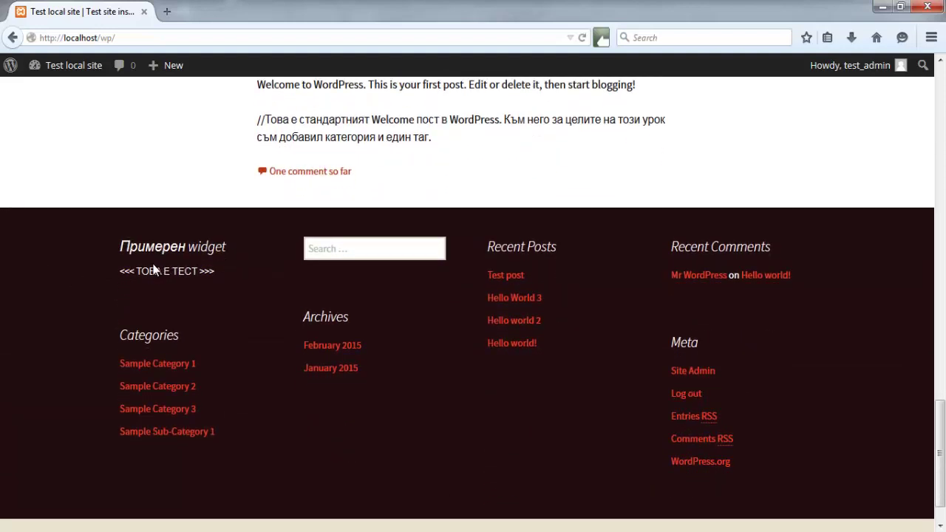
- Return to the site's administration and open the page for adding new themes from the installed themes list
click(80, 66)
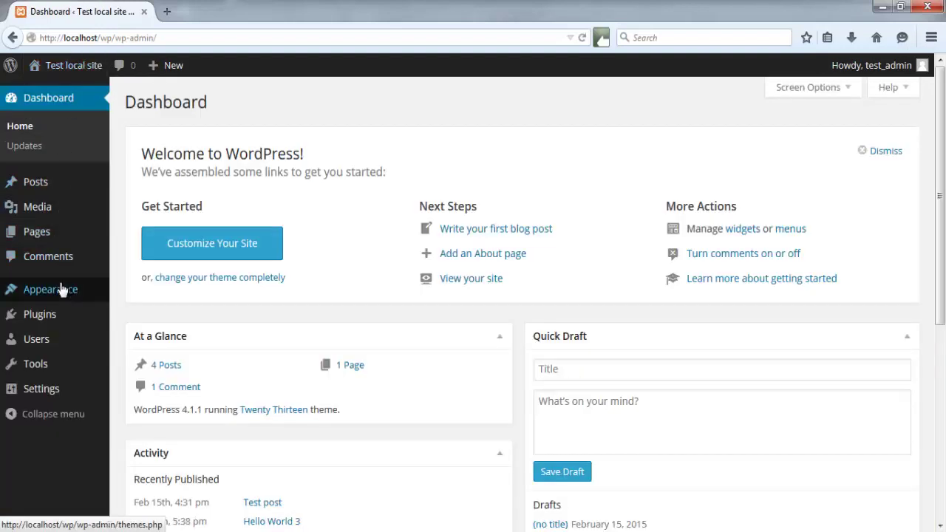
mouse_move(62, 292)
click(136, 293)
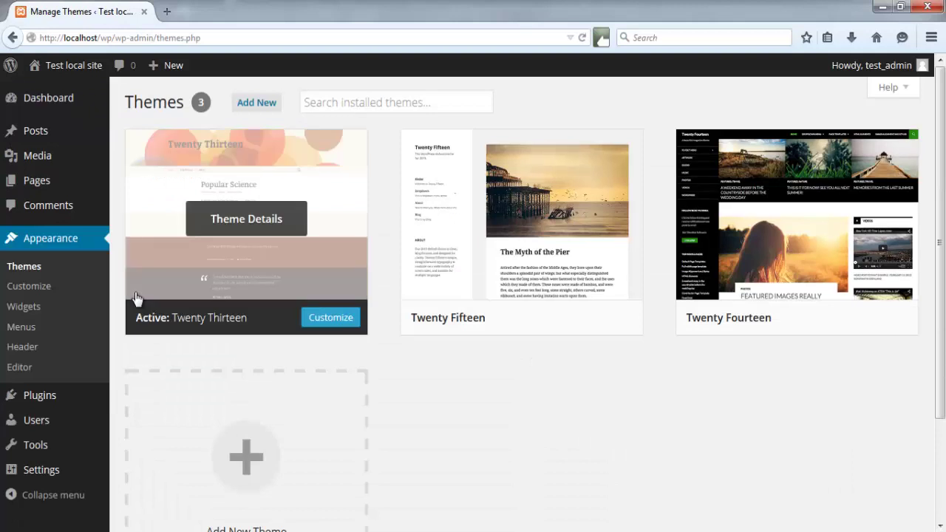
scroll(256, 374, down, 2)
click(255, 374)
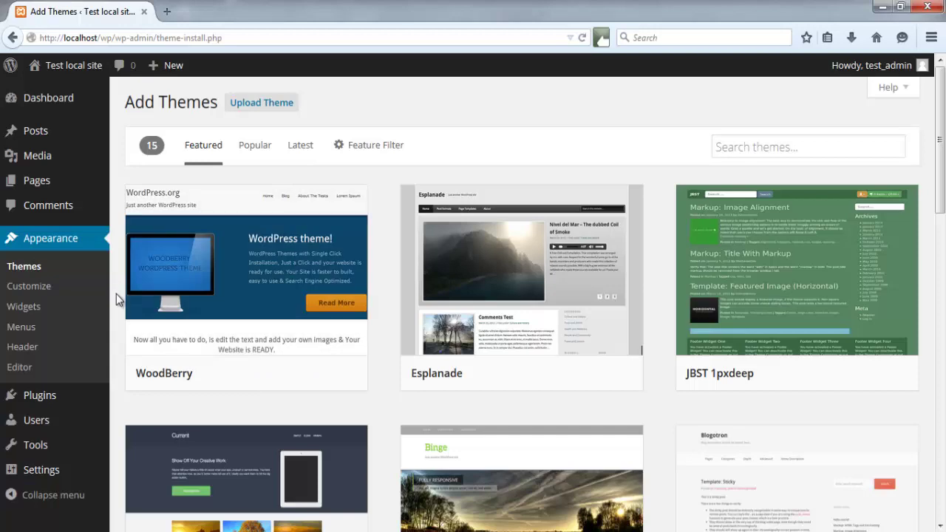
- Browse the featured themes and open the details and preview of the Inkness theme
scroll(115, 293, down, 5)
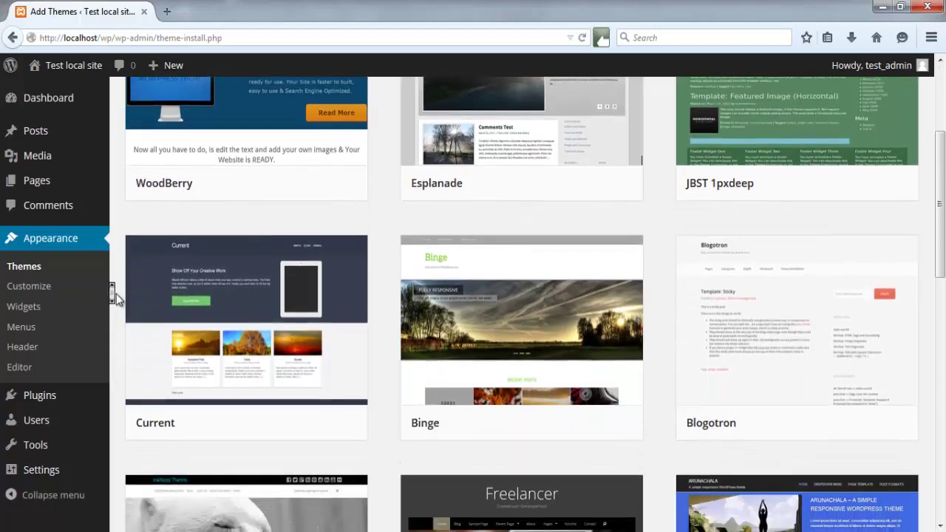
scroll(116, 294, down, 5)
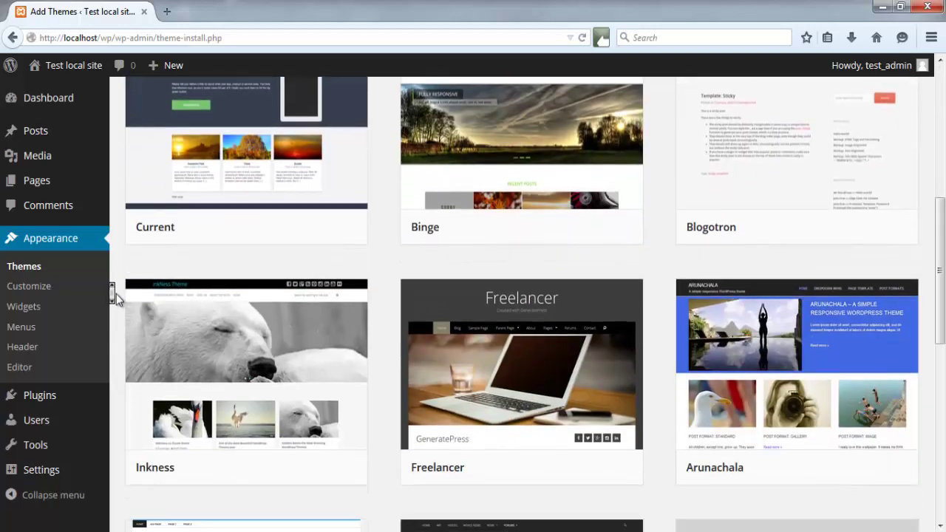
scroll(116, 294, down, 2)
mouse_move(204, 297)
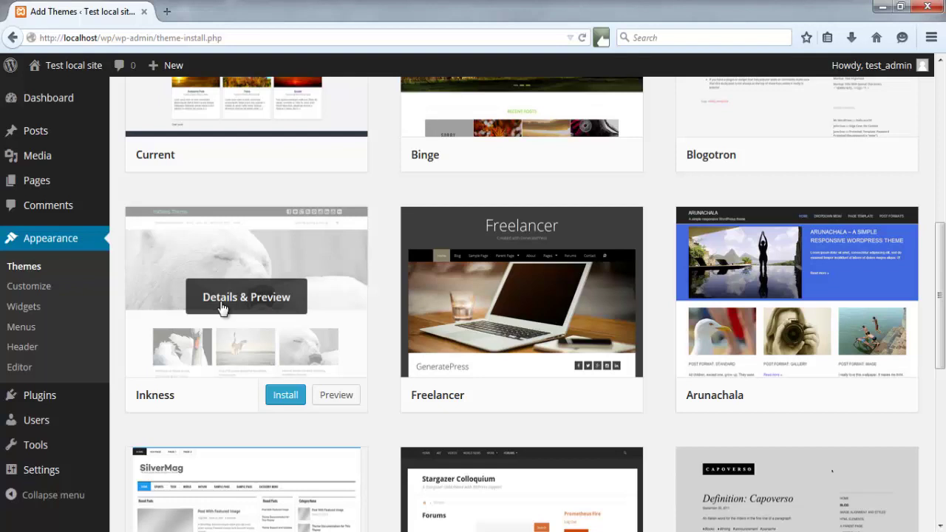
click(221, 307)
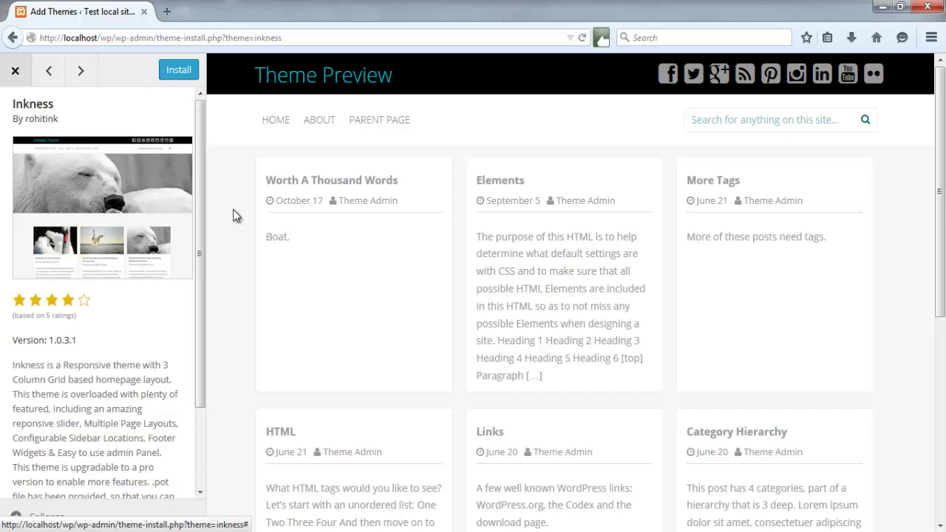
- Install the Inkness theme from its preview and activate it
mouse_move(200, 152)
mouse_down()
mouse_move(203, 214)
mouse_move(198, 136)
mouse_up()
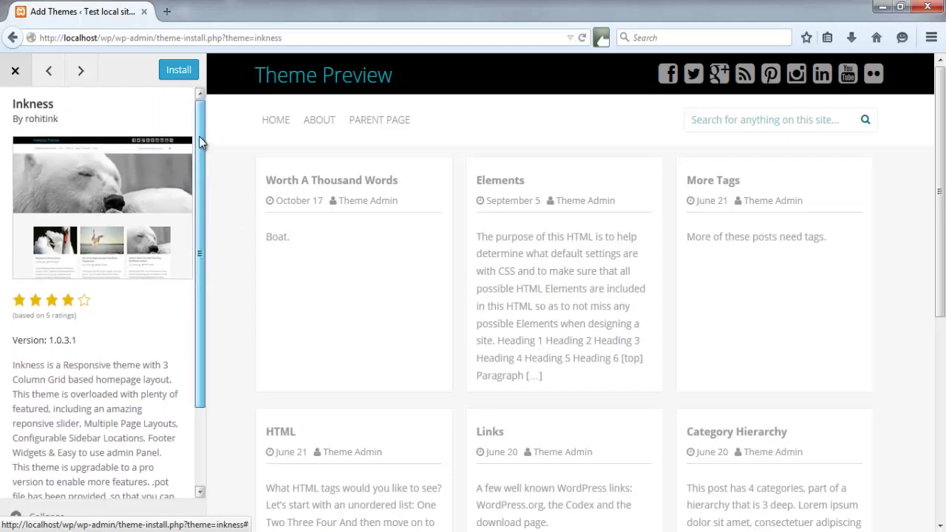
click(178, 69)
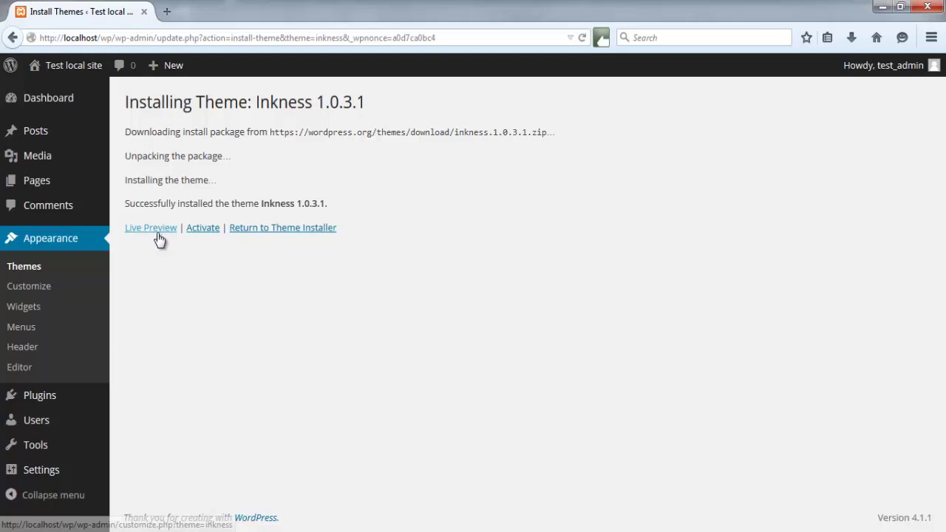
click(200, 229)
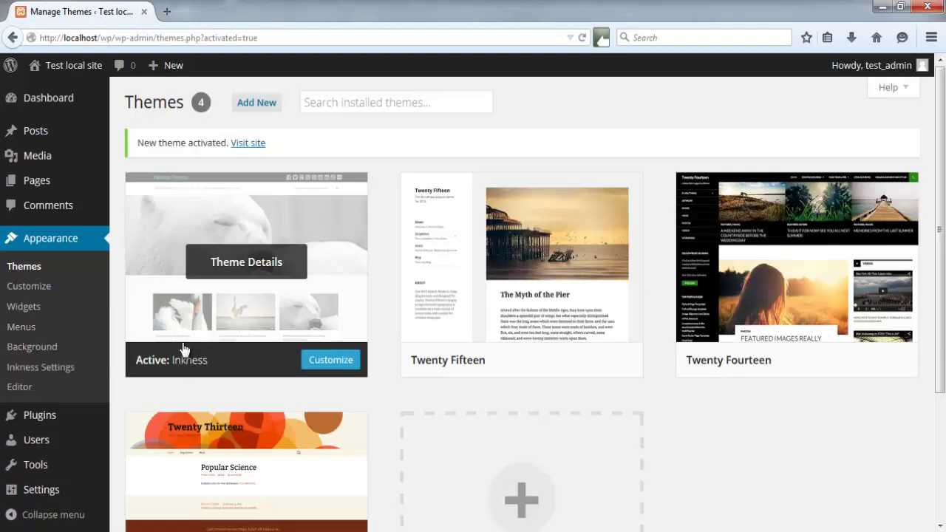
- View the site's front page from header to footer with the Inkness theme applied
click(71, 65)
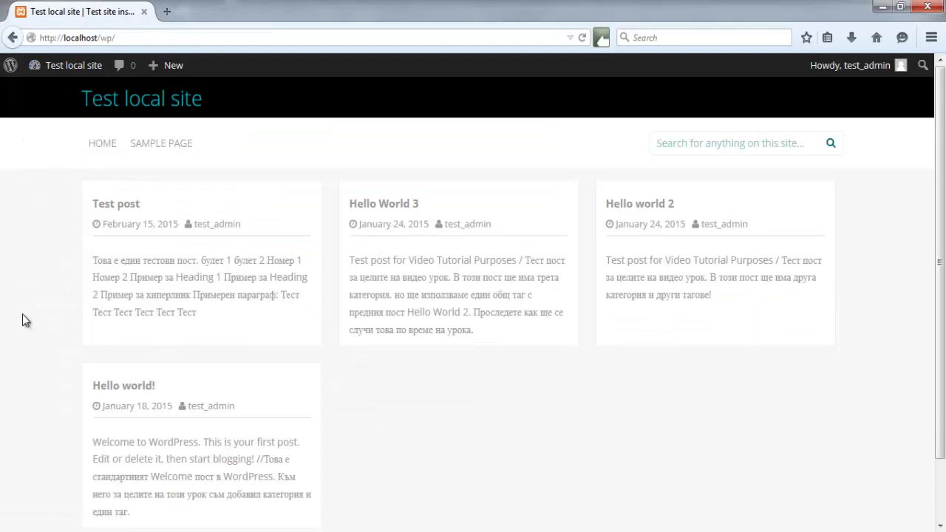
scroll(23, 314, down, 2)
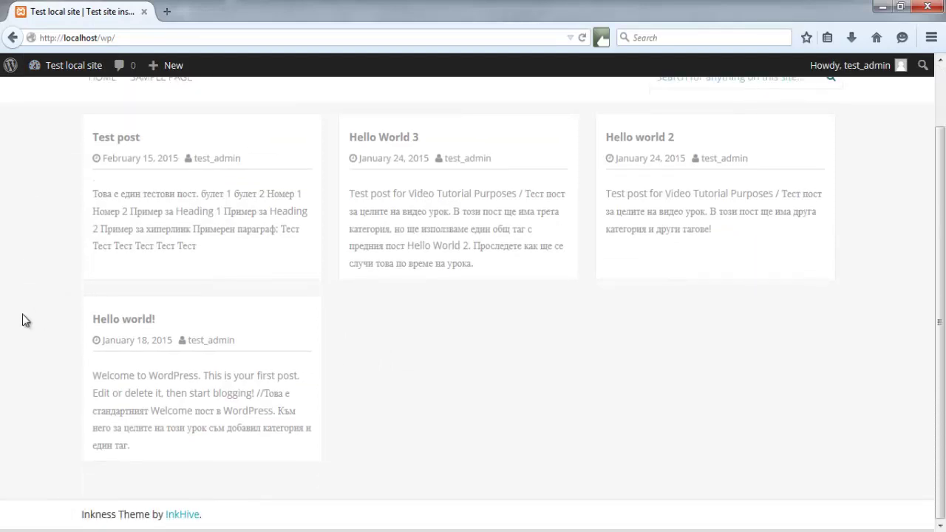
scroll(22, 314, up, 2)
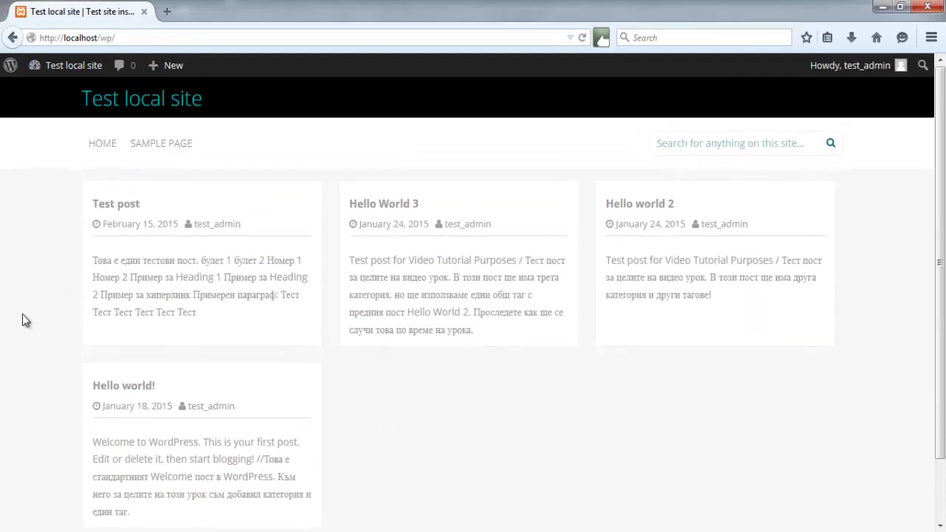
- Open the Inkness Settings and review the Basic, Layout, Slider, Social and Support sections
click(66, 71)
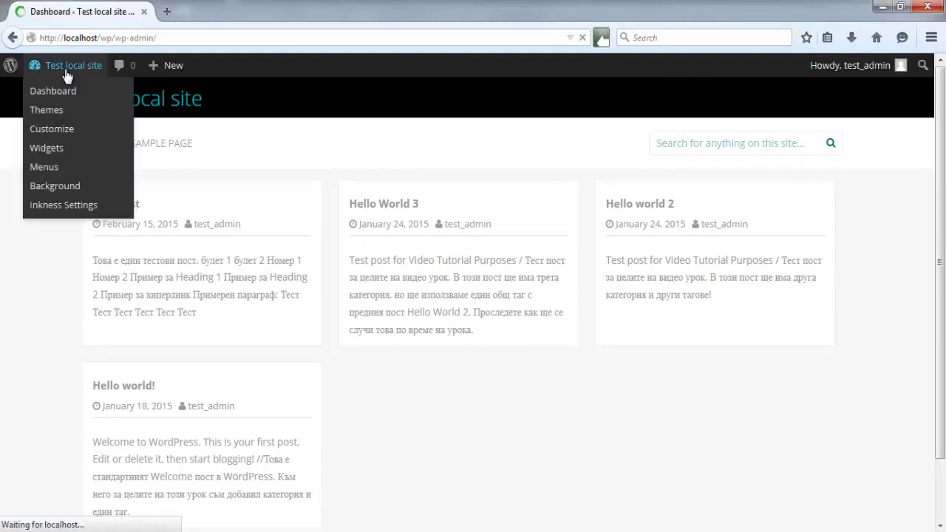
mouse_move(65, 291)
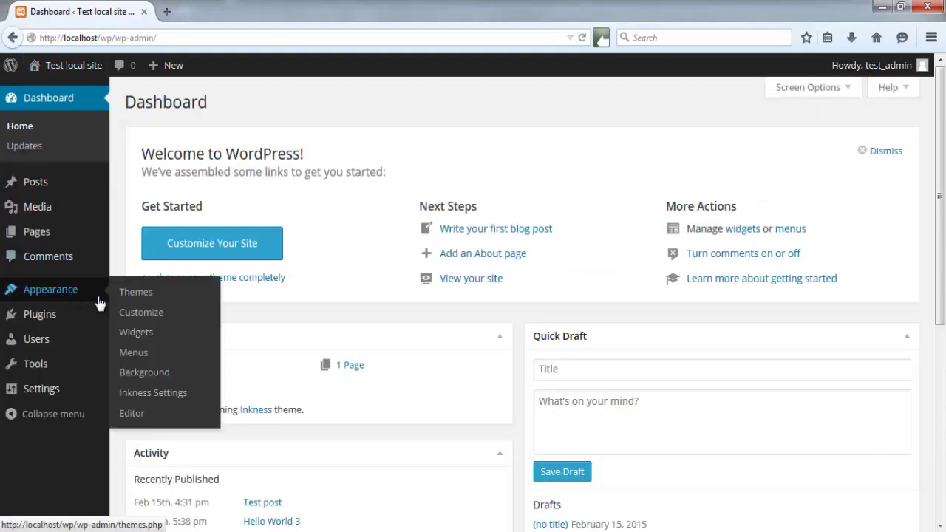
click(161, 394)
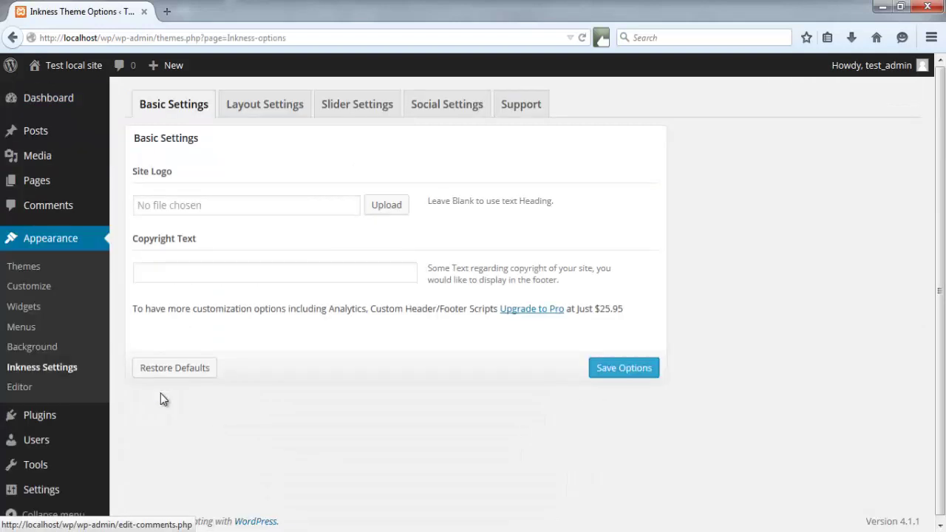
click(277, 108)
click(357, 105)
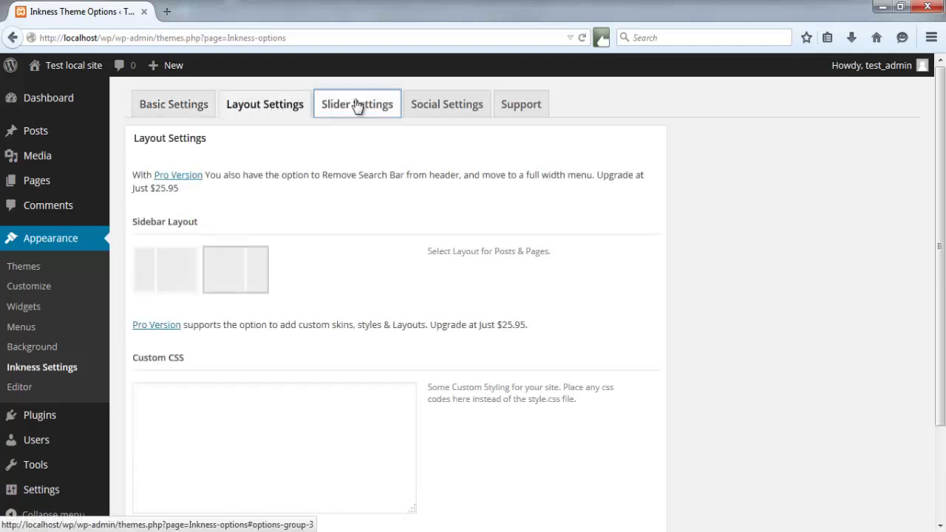
click(419, 106)
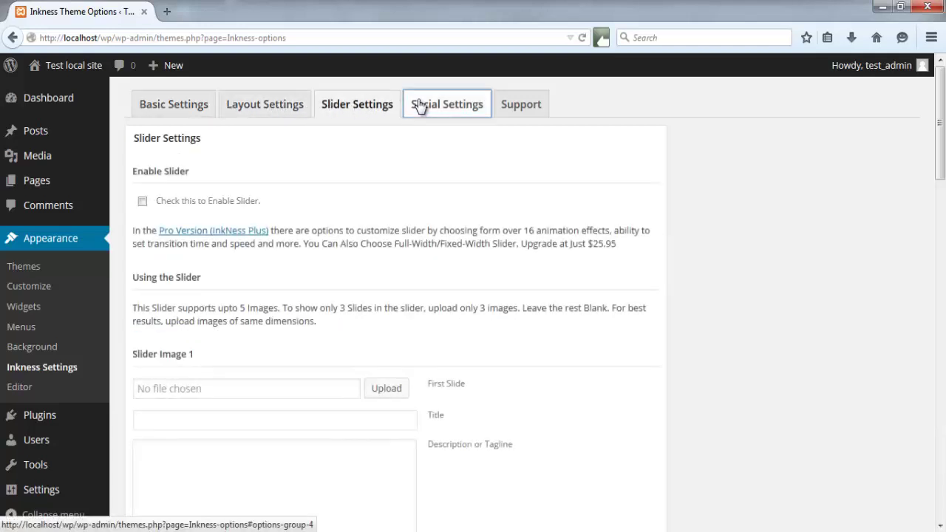
click(510, 104)
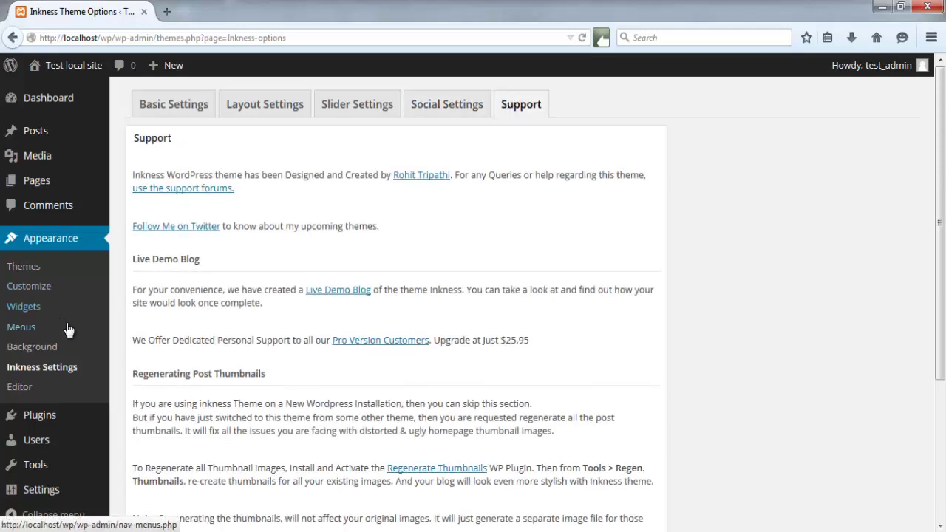
- Open the theme editor, look through the Inkness templates and styles, and open the Header template (header.php)
click(20, 387)
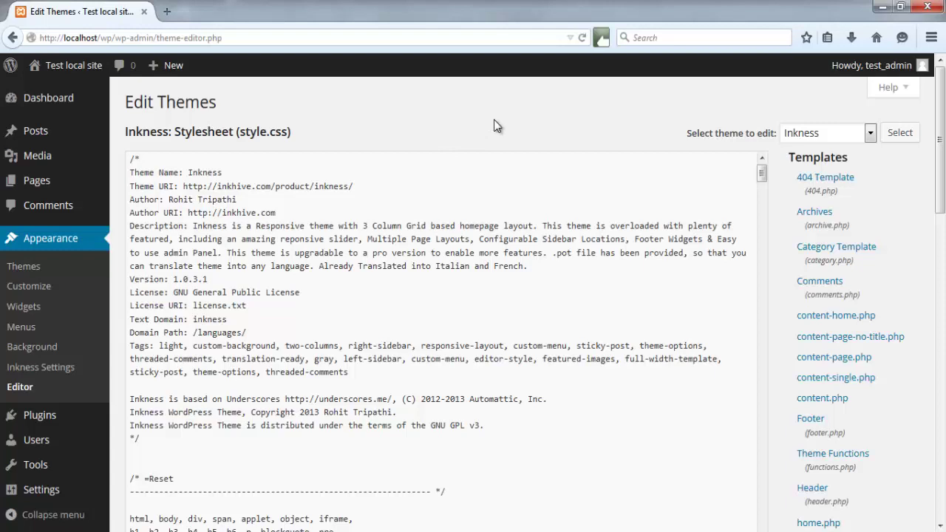
scroll(944, 189, down, 3)
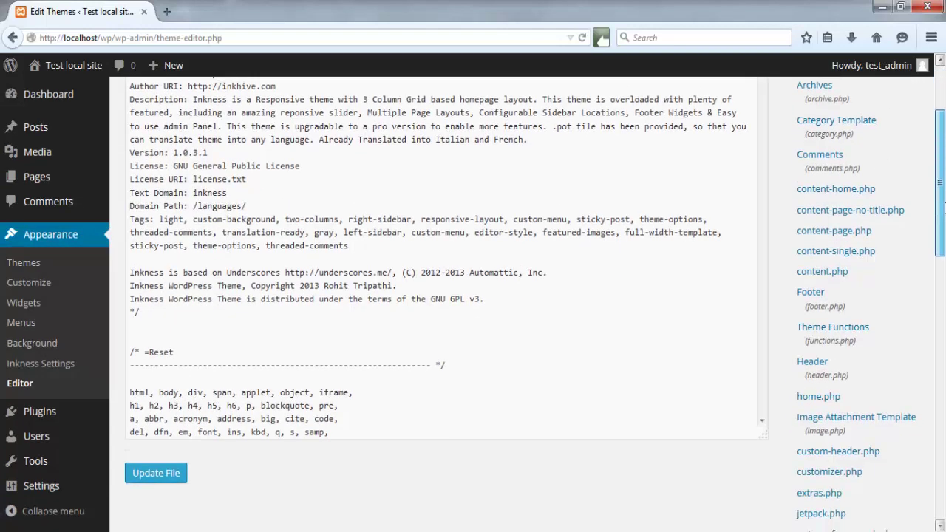
drag(943, 208, 944, 457)
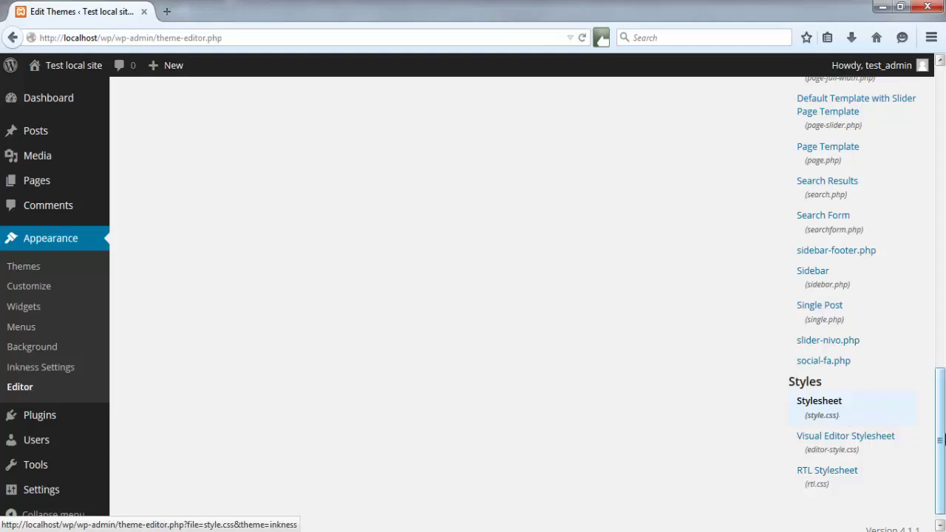
drag(941, 441, 941, 231)
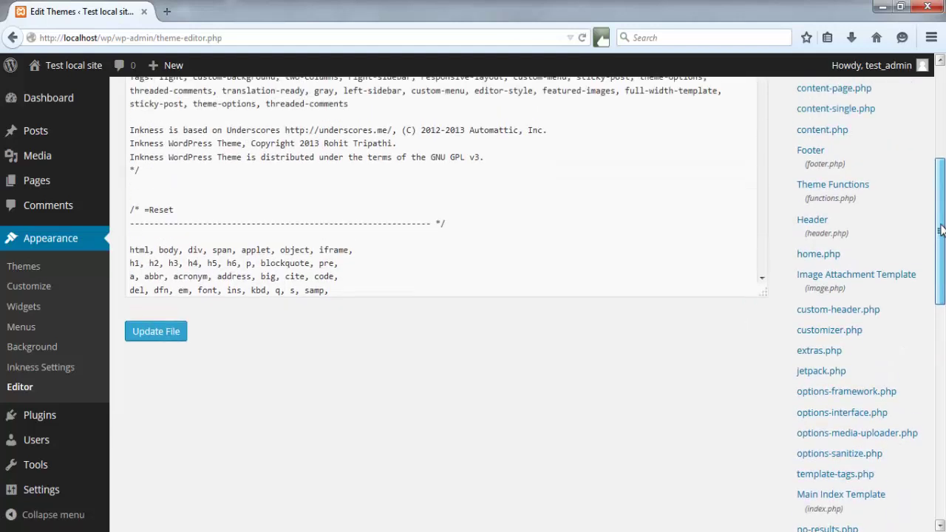
click(809, 234)
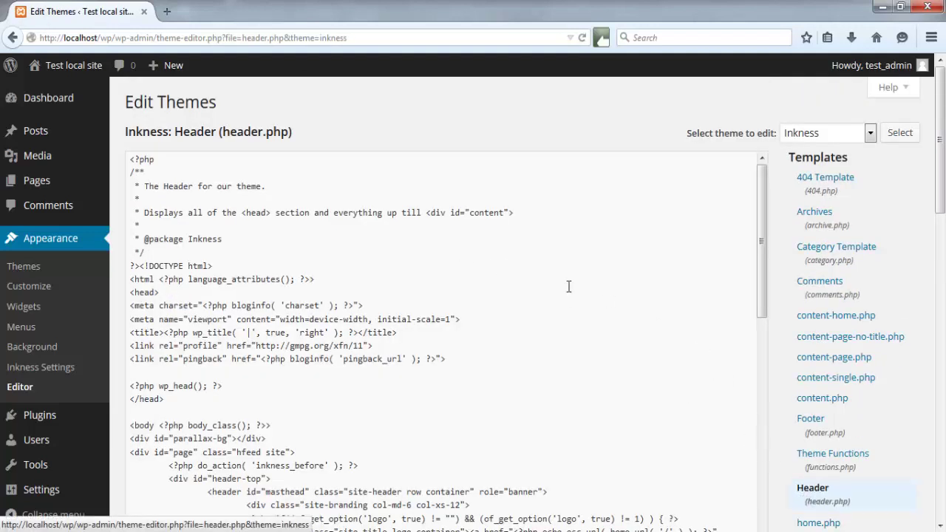
- Examine which themes can be selected for editing and which functions header.php offers for documentation lookup, without choosing any
click(860, 130)
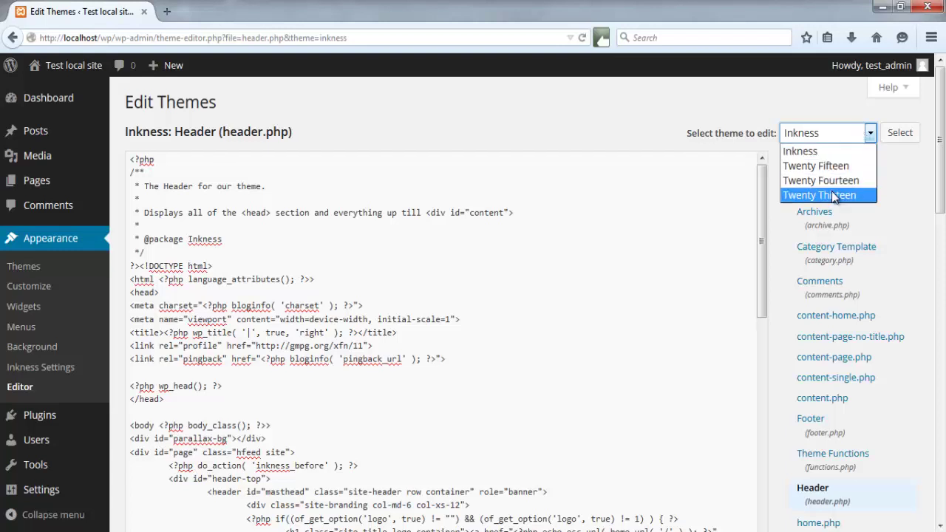
click(861, 137)
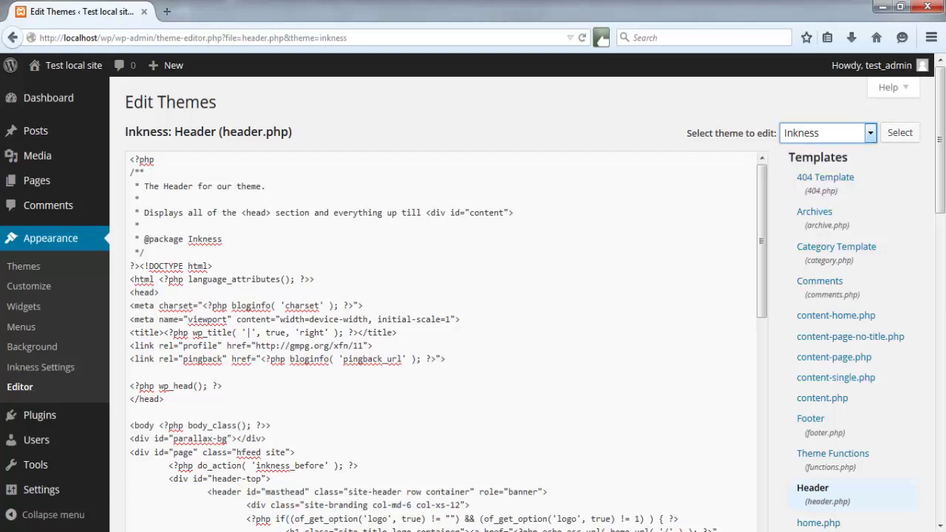
drag(942, 133, 942, 204)
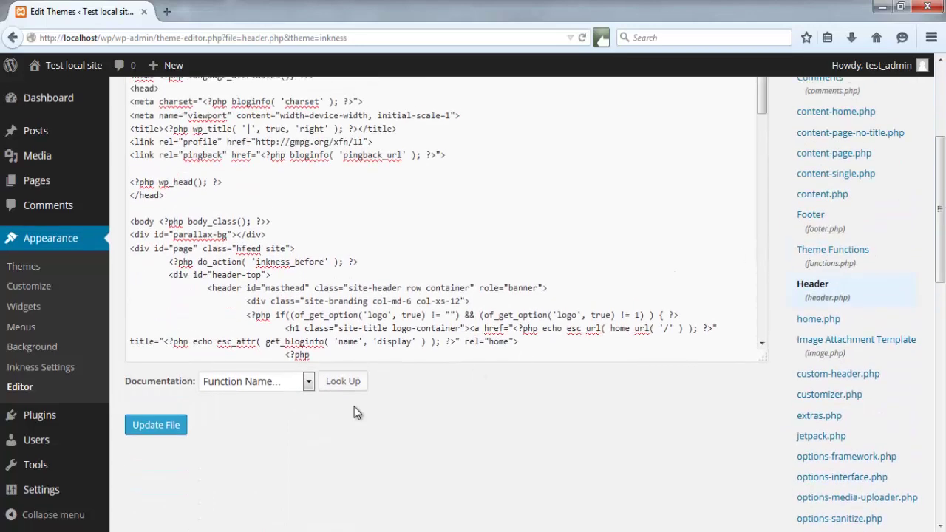
click(308, 383)
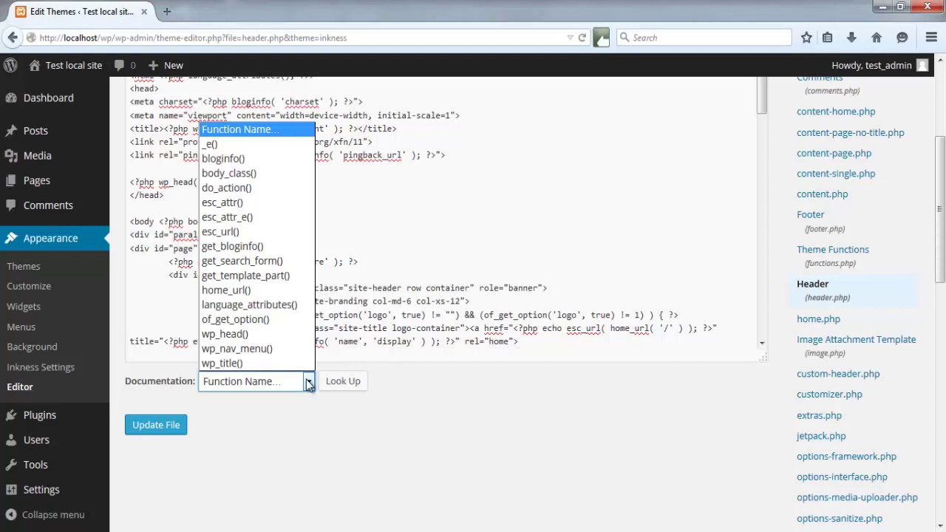
click(308, 382)
- Go back to the installed themes and activate Twenty Fifteen
click(25, 268)
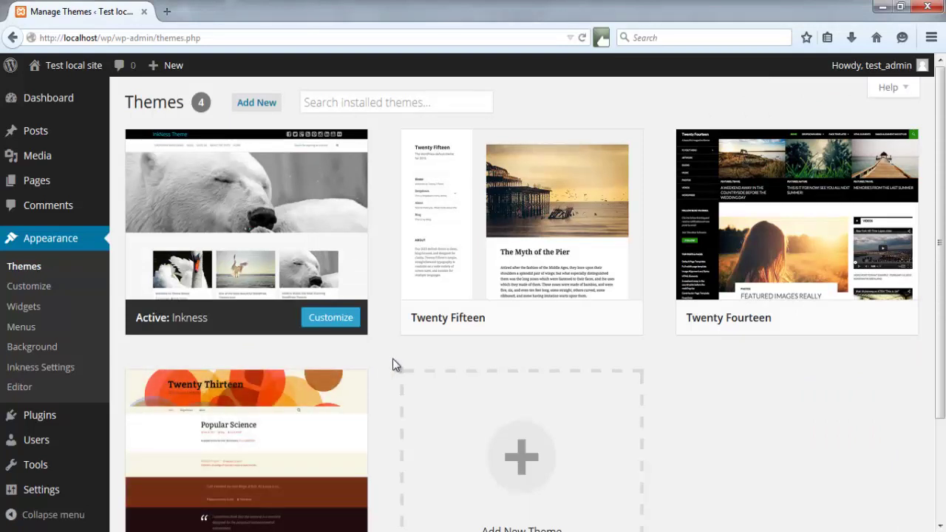
scroll(393, 358, down, 2)
scroll(392, 358, up, 1)
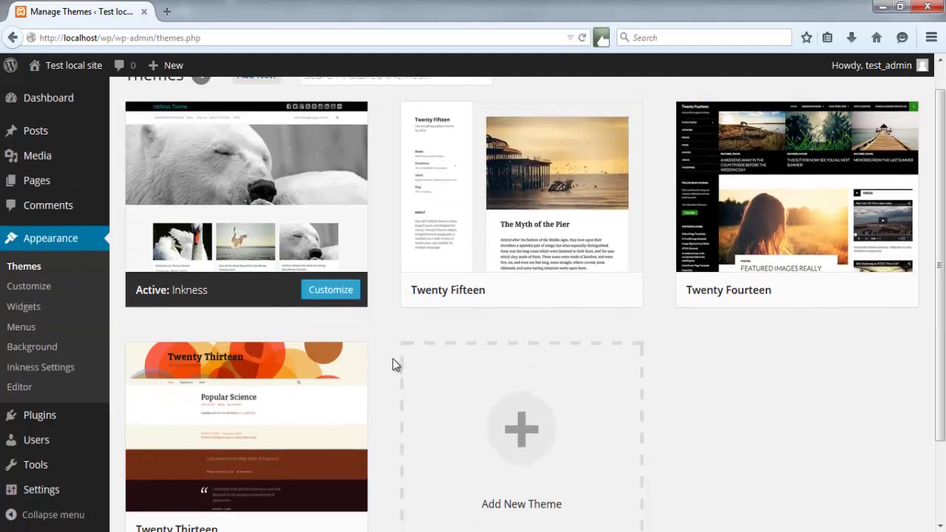
scroll(393, 359, up, 1)
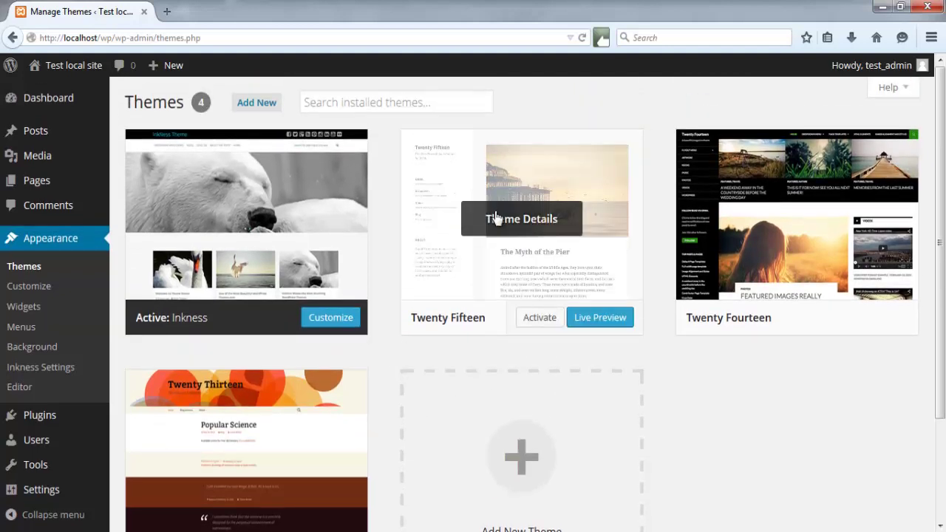
click(539, 322)
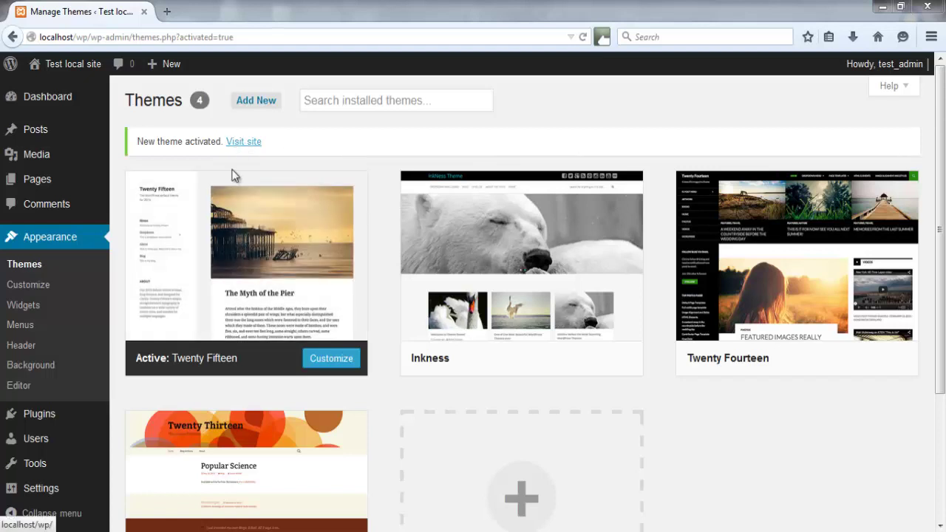
- Open the Inkness theme's details and delete the theme from the site, confirming the deletion
mouse_move(78, 69)
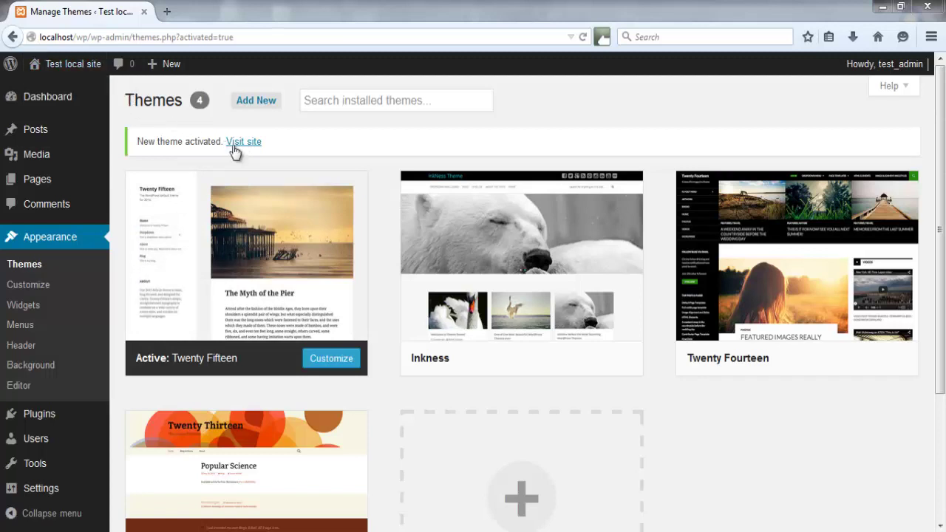
click(497, 274)
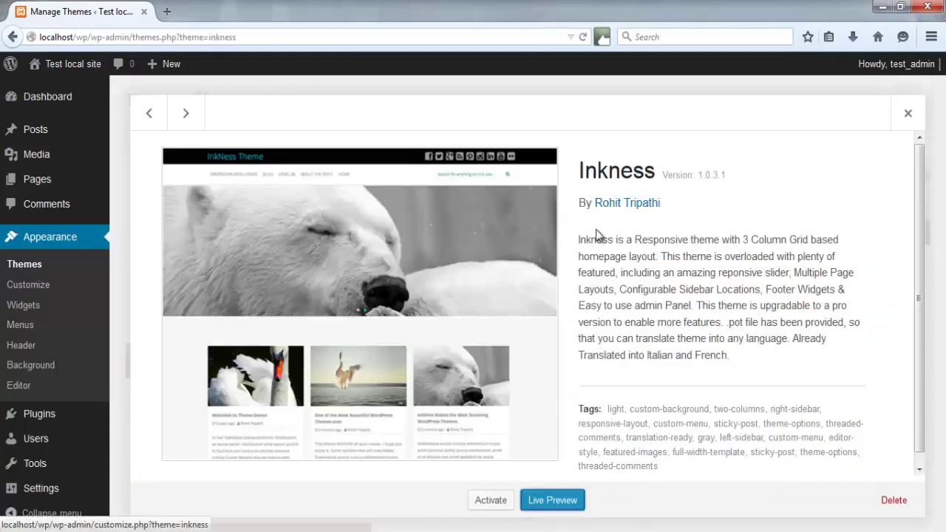
scroll(764, 222, down, 1)
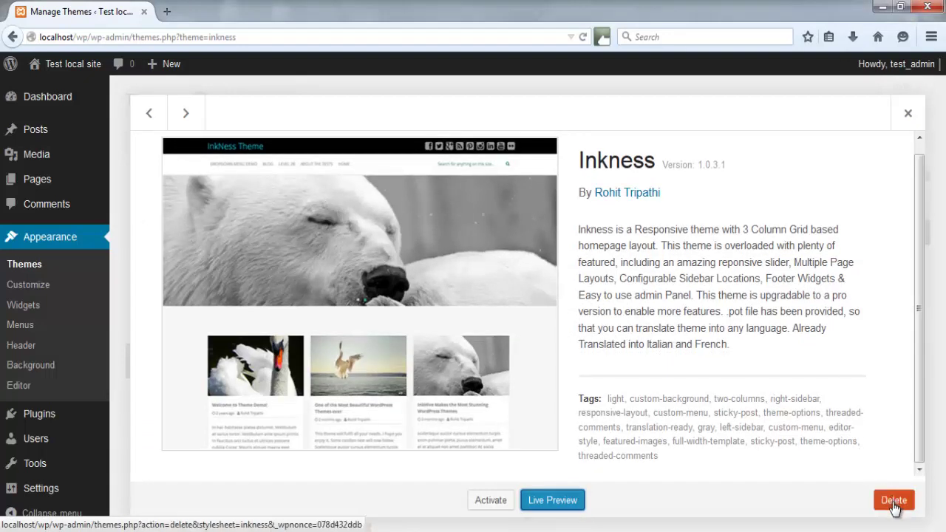
click(894, 500)
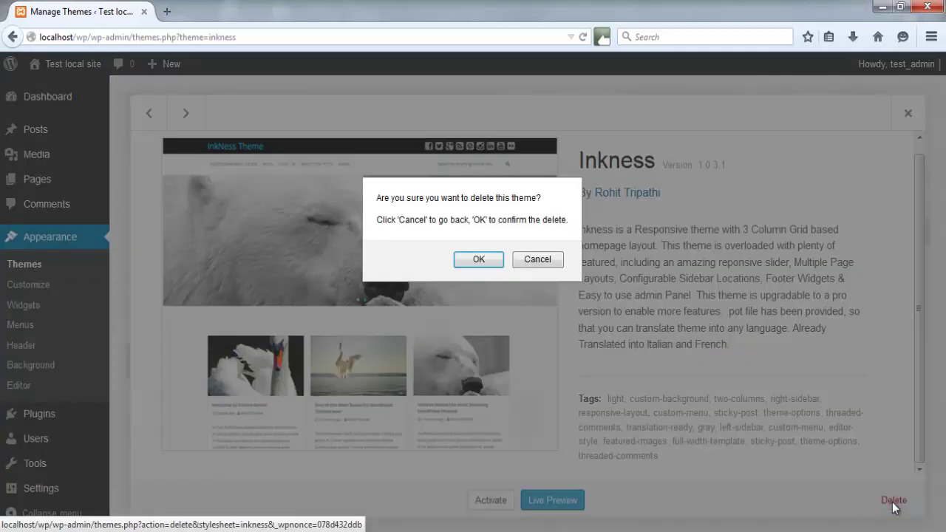
click(489, 263)
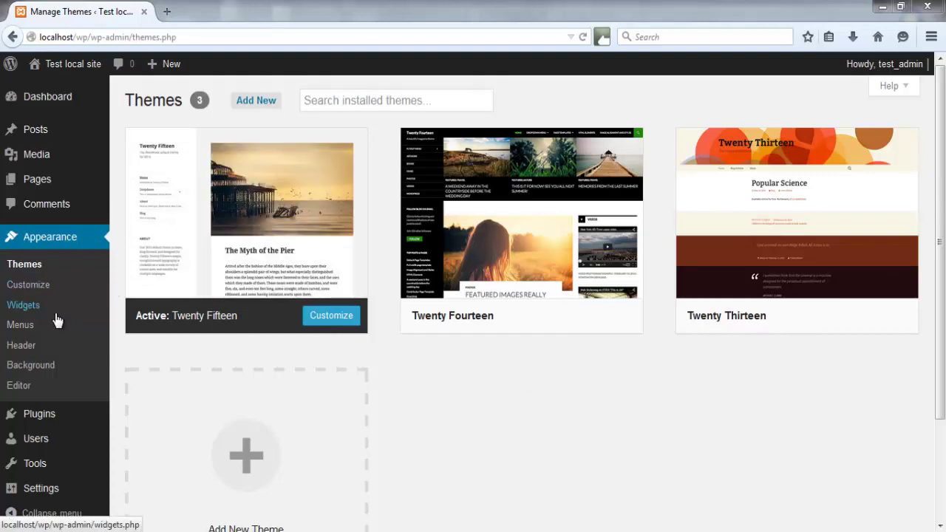
- Open the menu editor and review its screen options without changing any of them
click(20, 325)
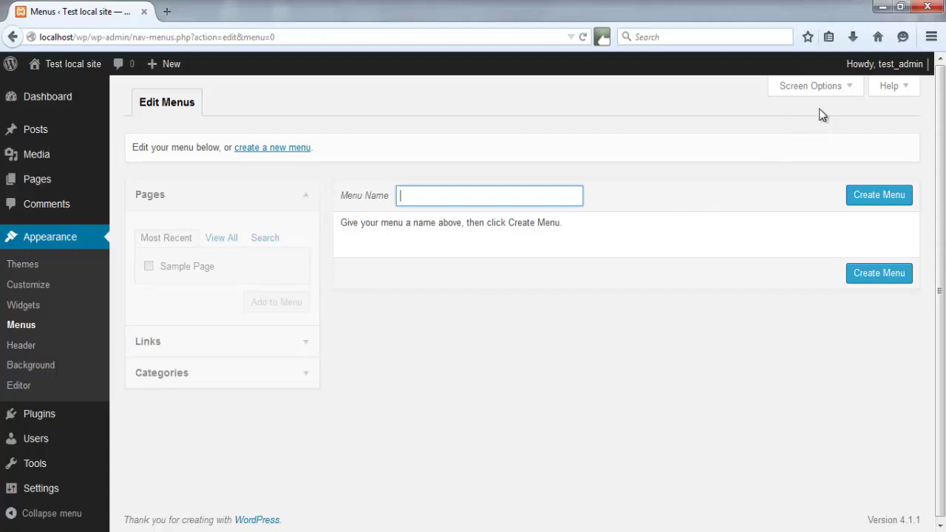
click(847, 92)
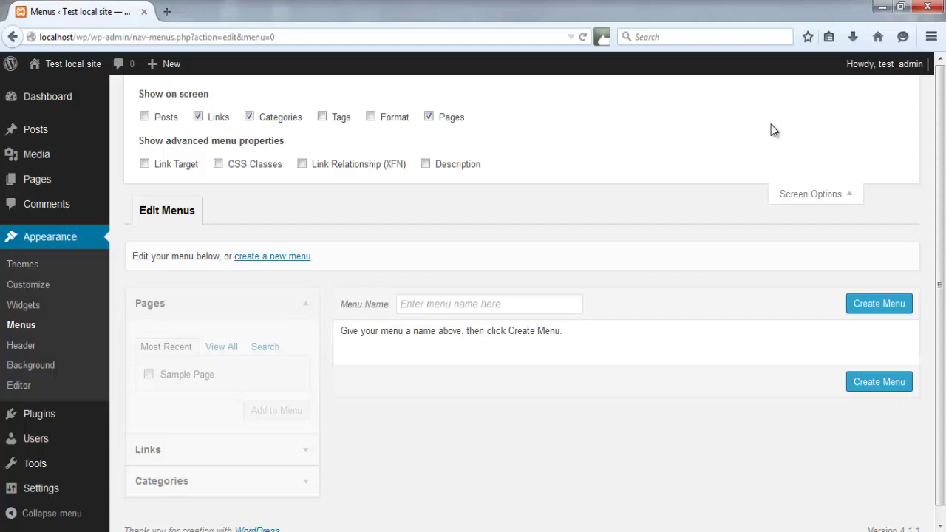
click(821, 196)
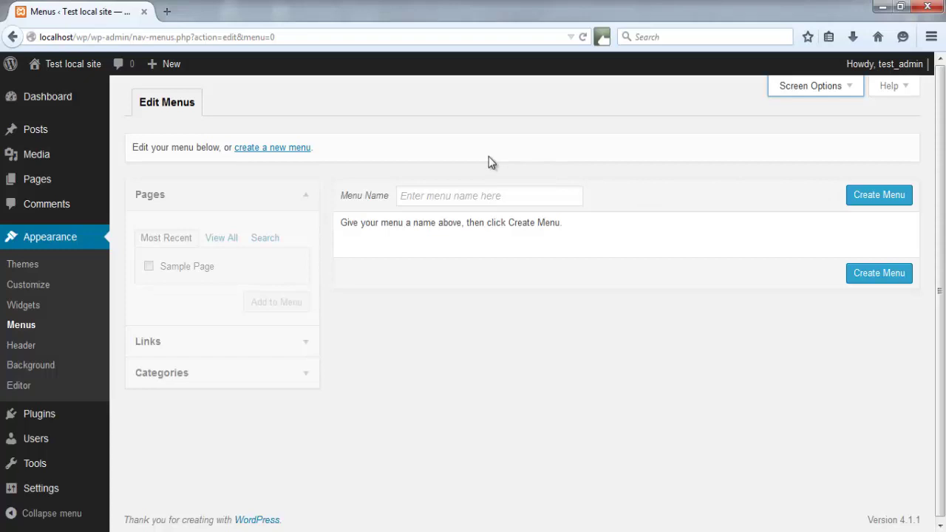
- Create a new navigation menu named Test menu
click(464, 195)
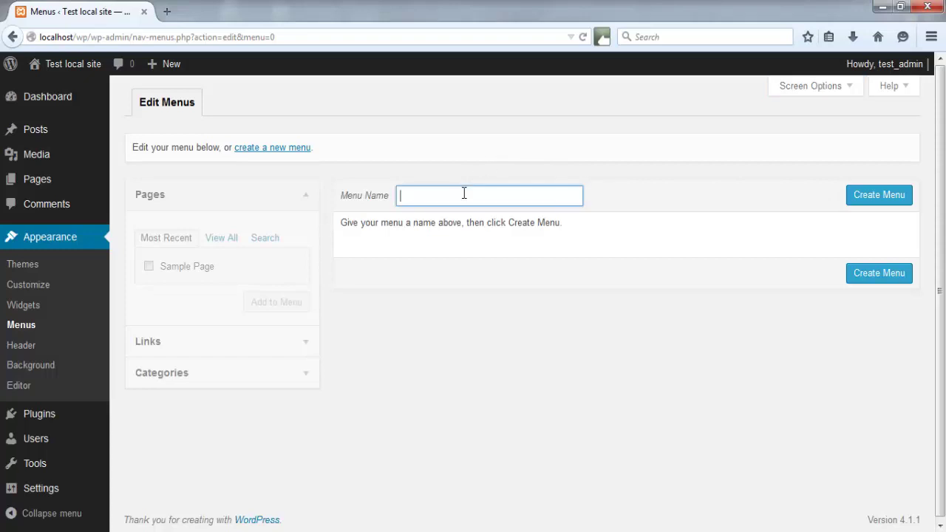
text(Test menu)
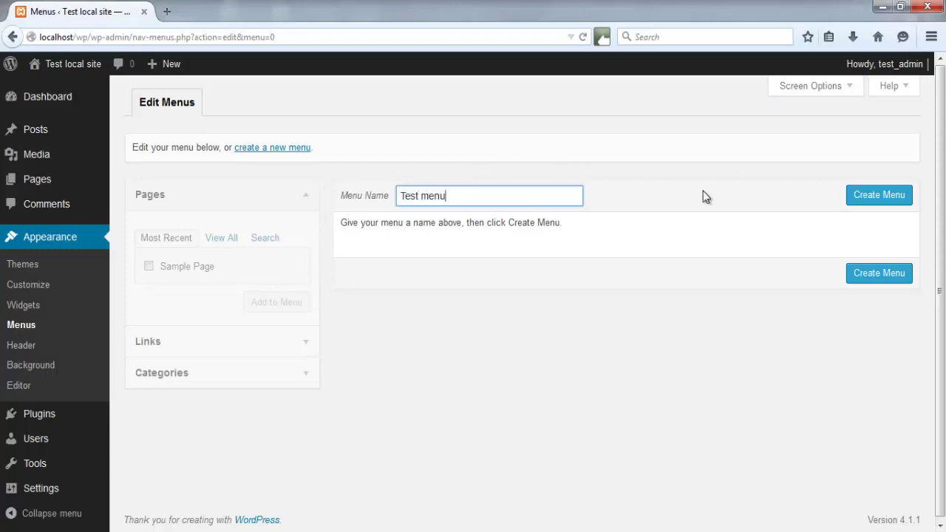
click(862, 198)
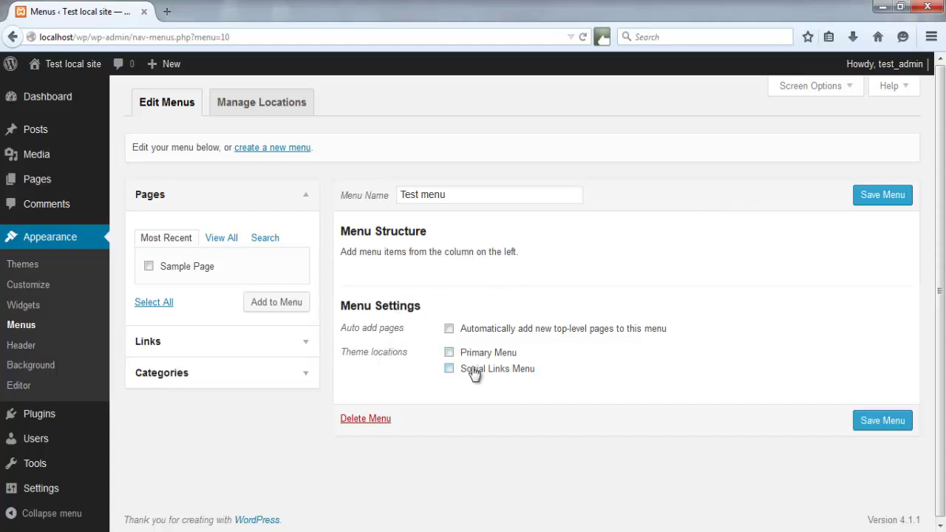
- Add Sample Page to Test menu and examine its item settings and the Links and Categories choices, without saving
click(149, 266)
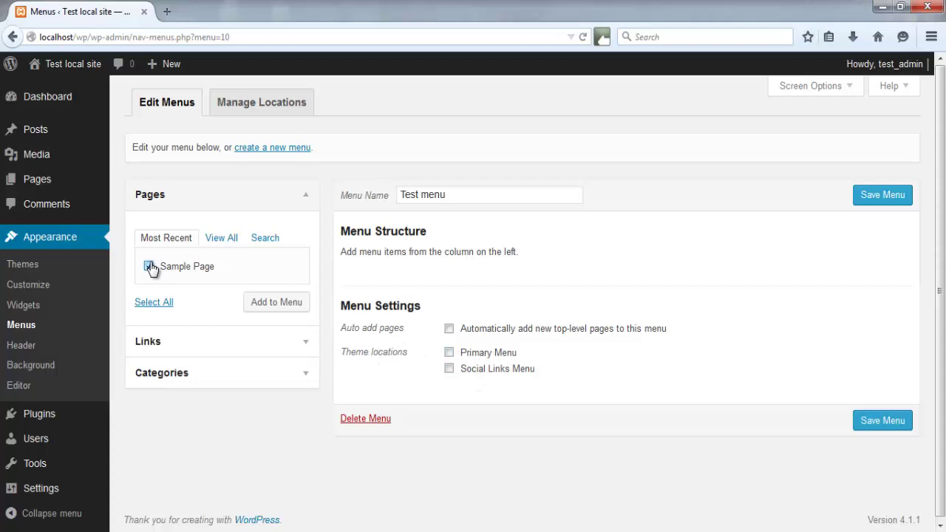
click(272, 302)
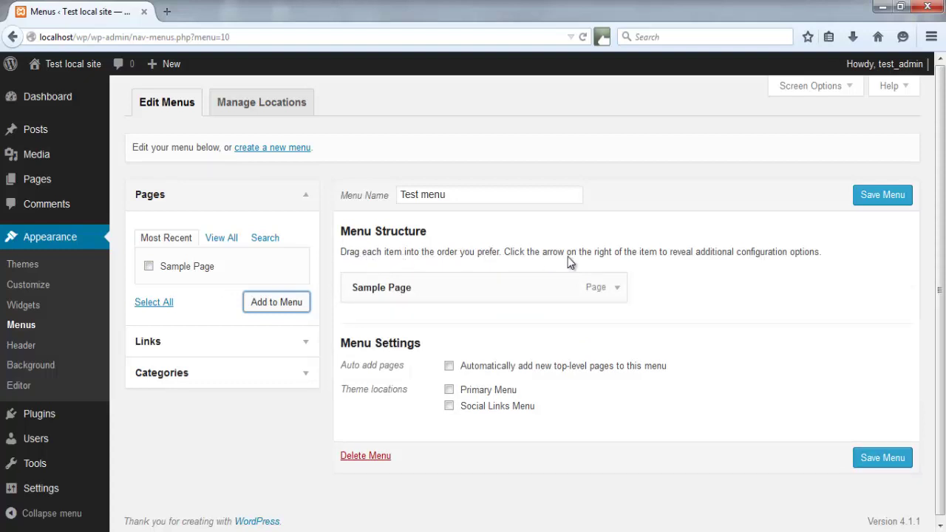
click(617, 288)
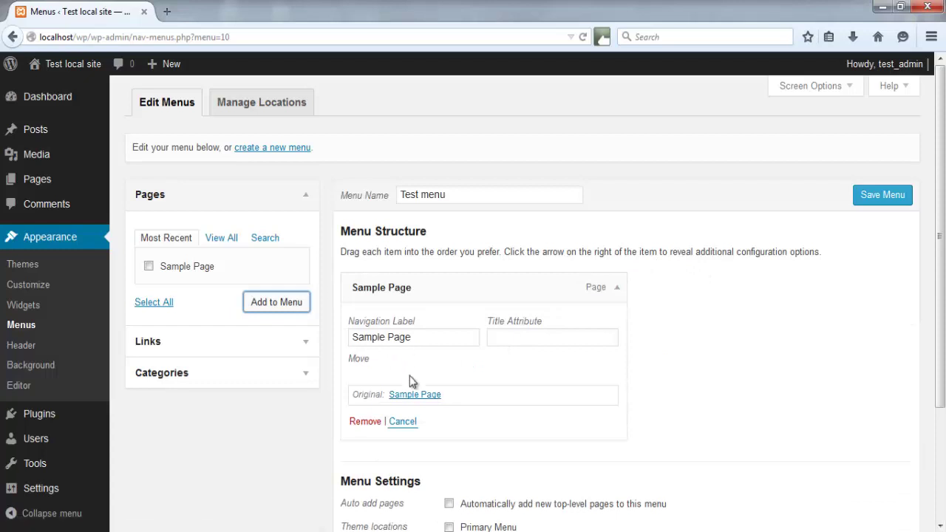
click(618, 289)
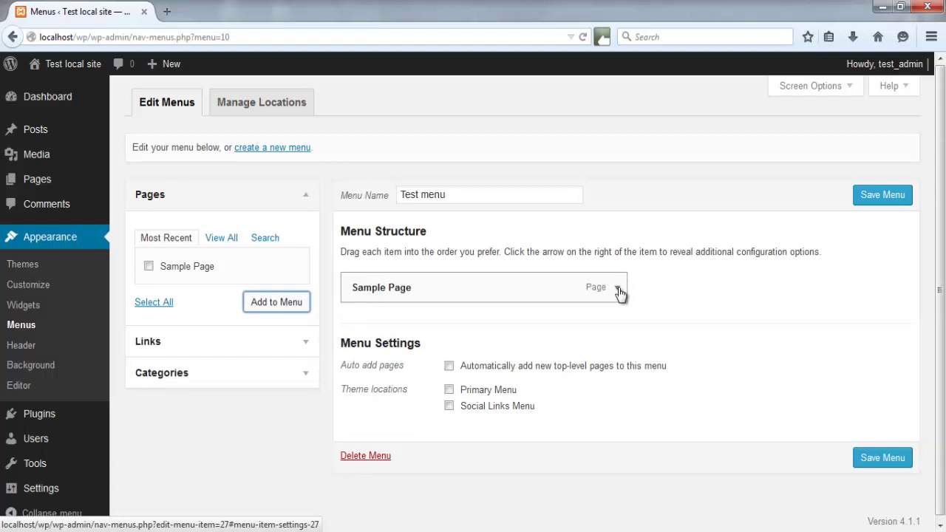
click(309, 340)
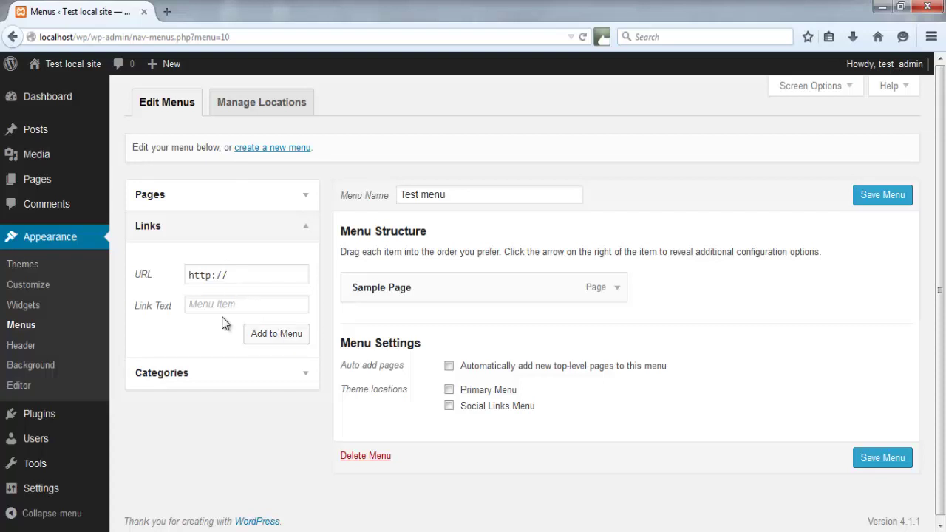
click(302, 373)
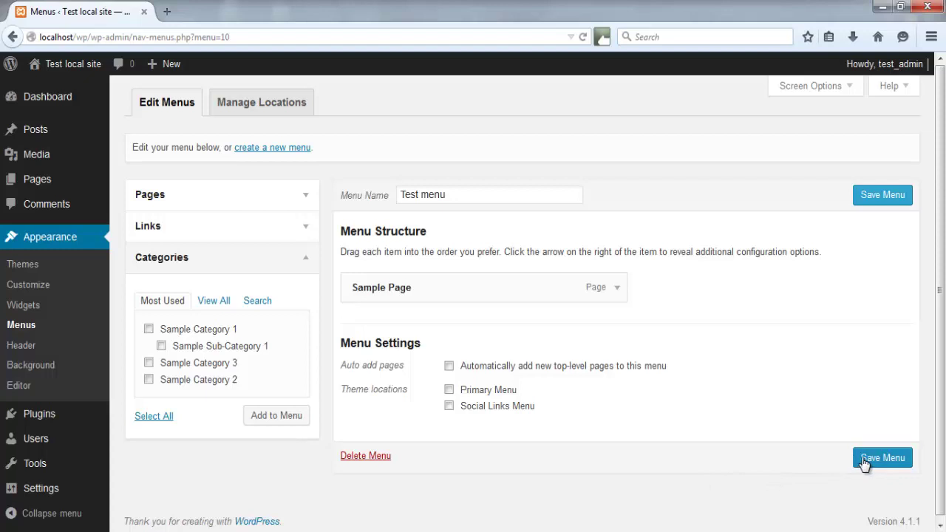
- Open the theme's menu locations, leaving the menu edits unsaved, and check which menus the Primary Menu and Social Links Menu locations offer
click(303, 119)
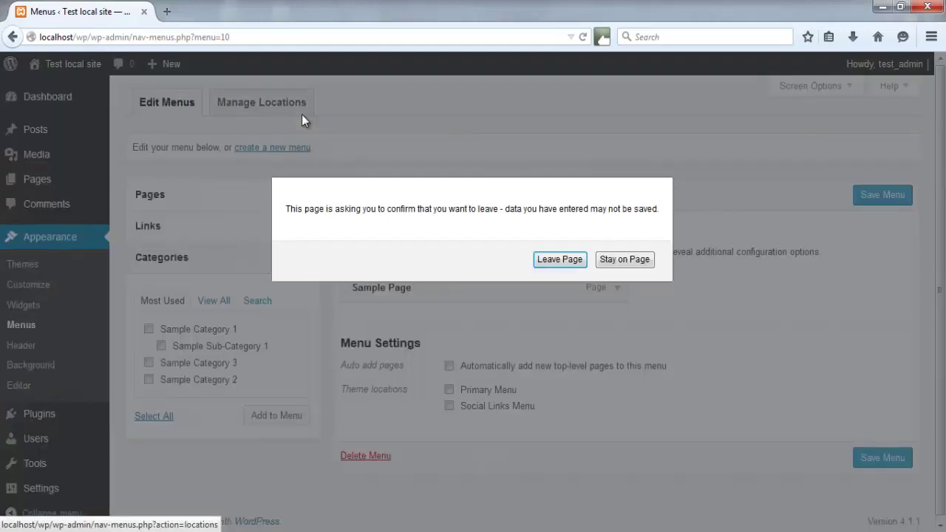
click(569, 263)
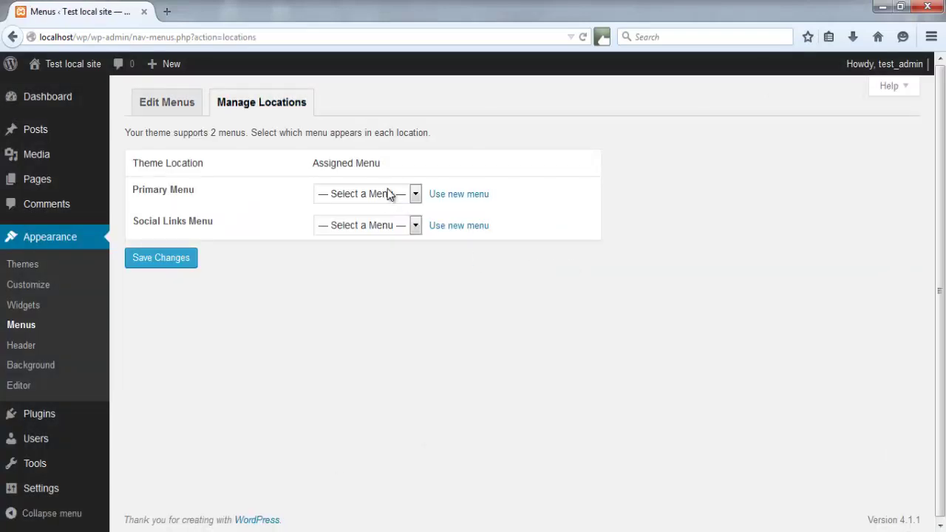
click(412, 194)
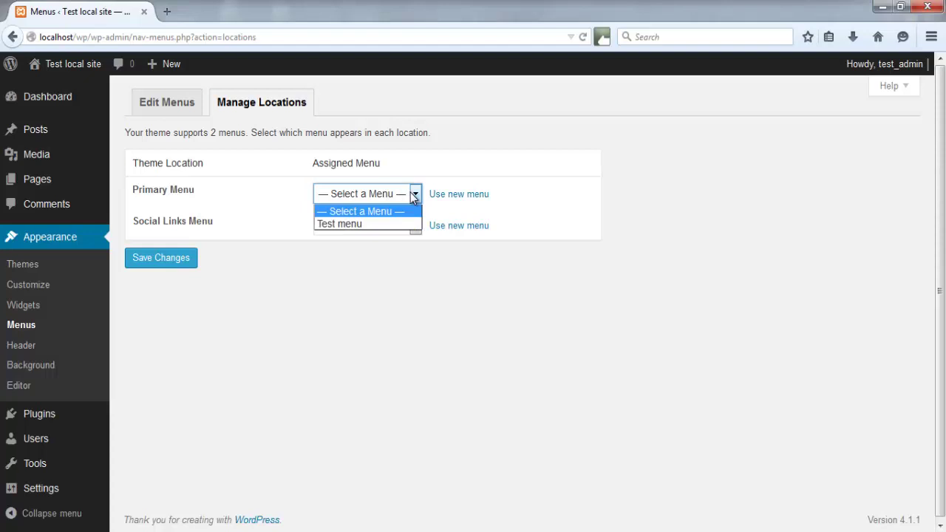
click(411, 260)
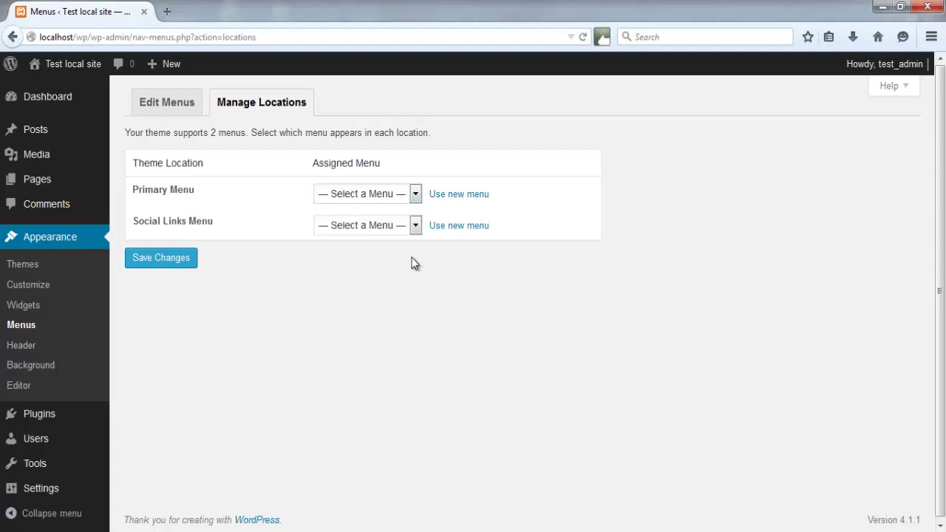
click(413, 229)
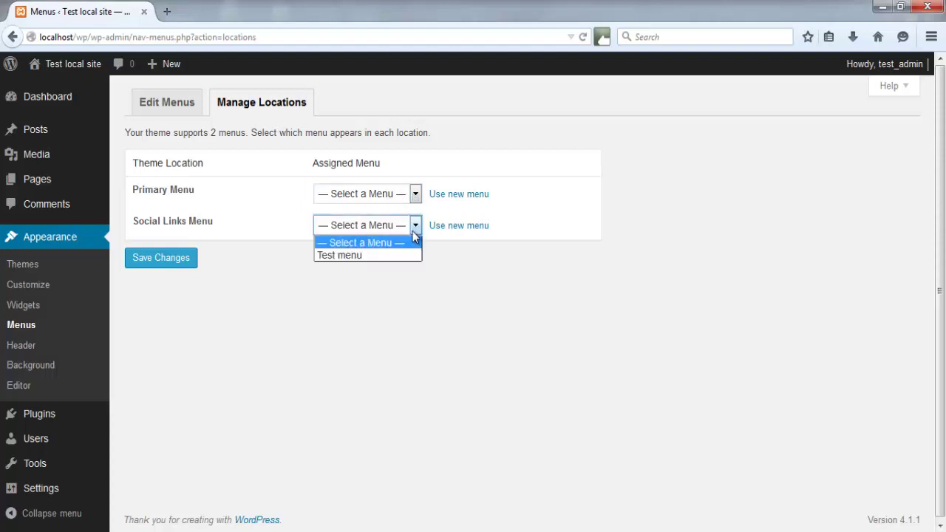
click(384, 321)
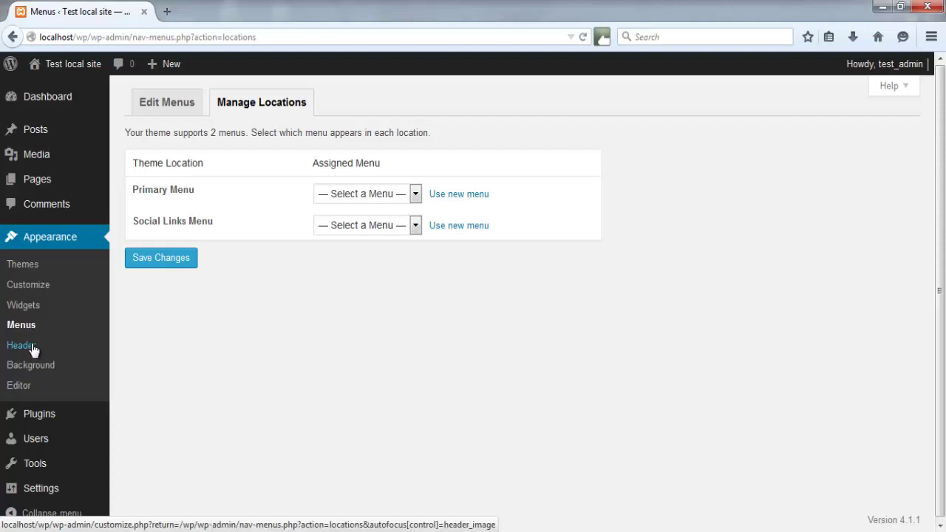
- Return to the list of installed themes
click(36, 273)
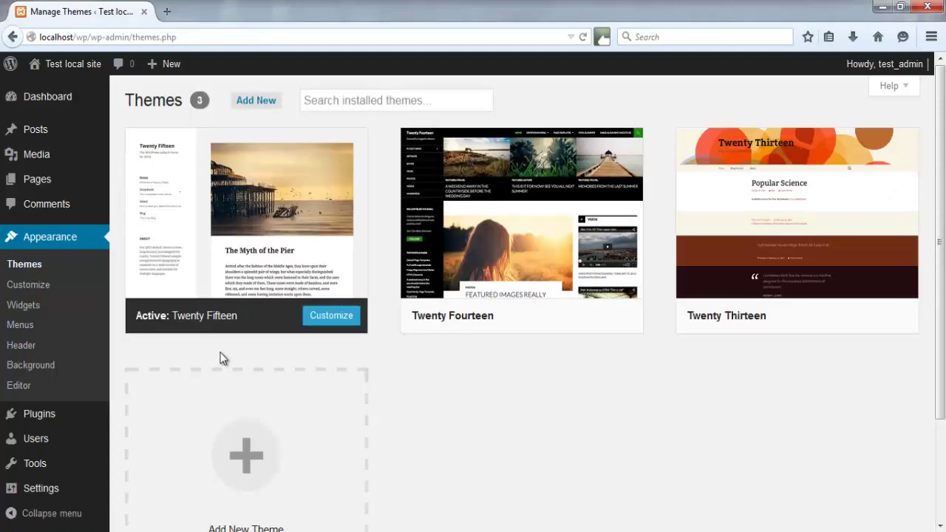
mouse_move(236, 256)
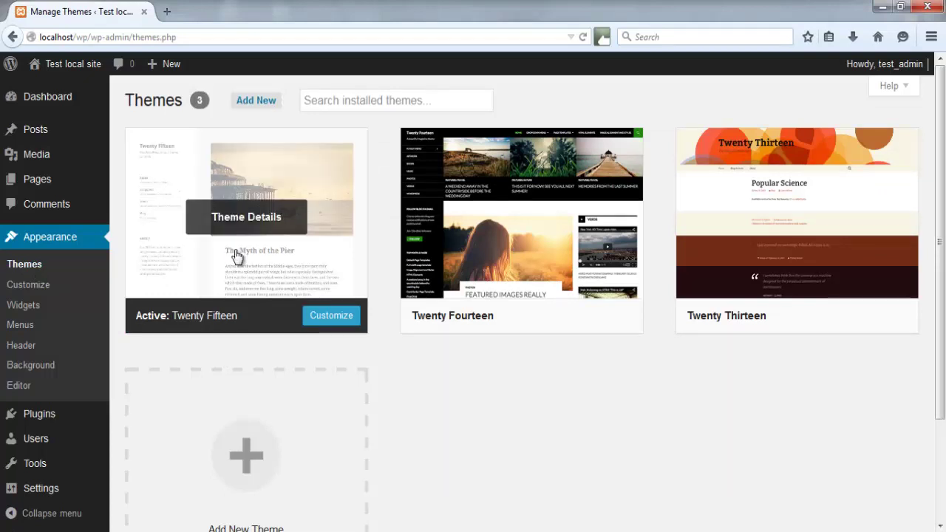